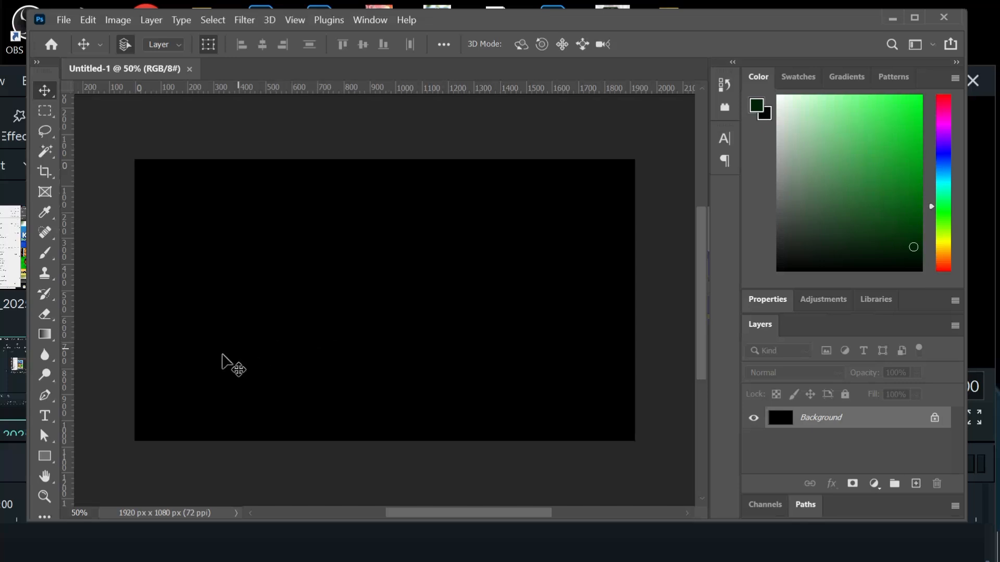
- Add the text "FLAMES" to the black canvas, scale it up to about 2232%, and centre it on the canvas
{"action": "left_click", "coordinate": [48, 417]}
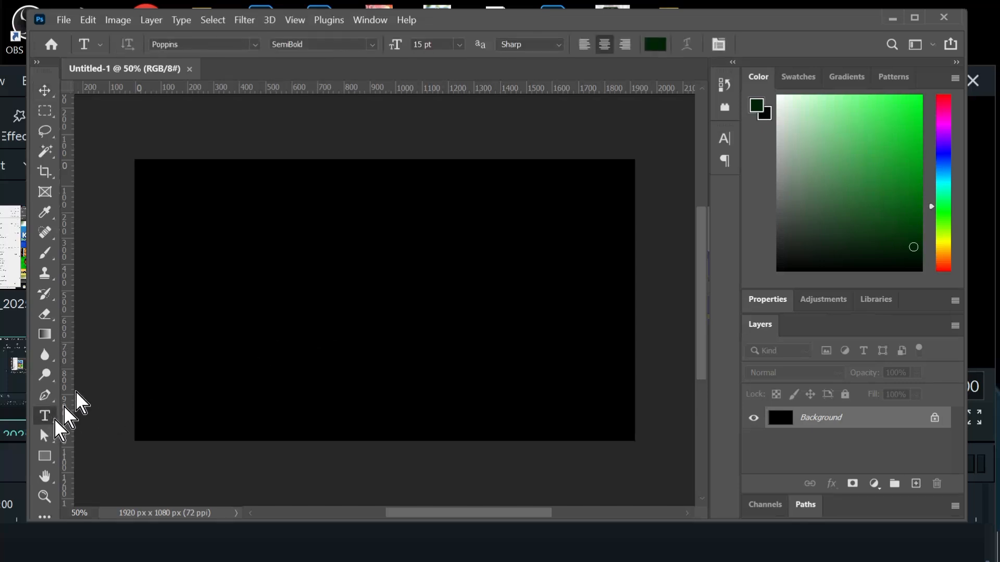
{"action": "left_click", "coordinate": [229, 296]}
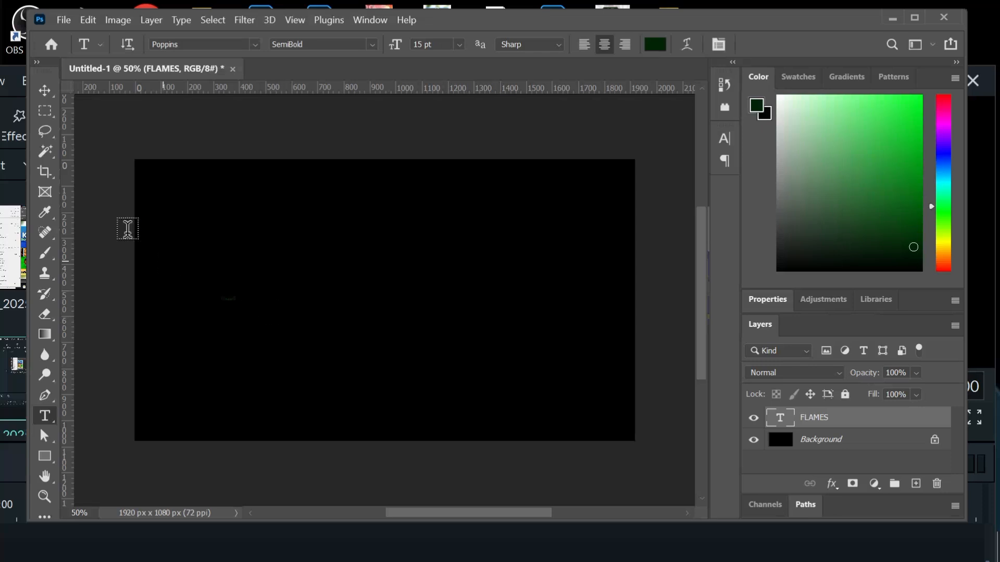
{"action": "left_click", "coordinate": [45, 91]}
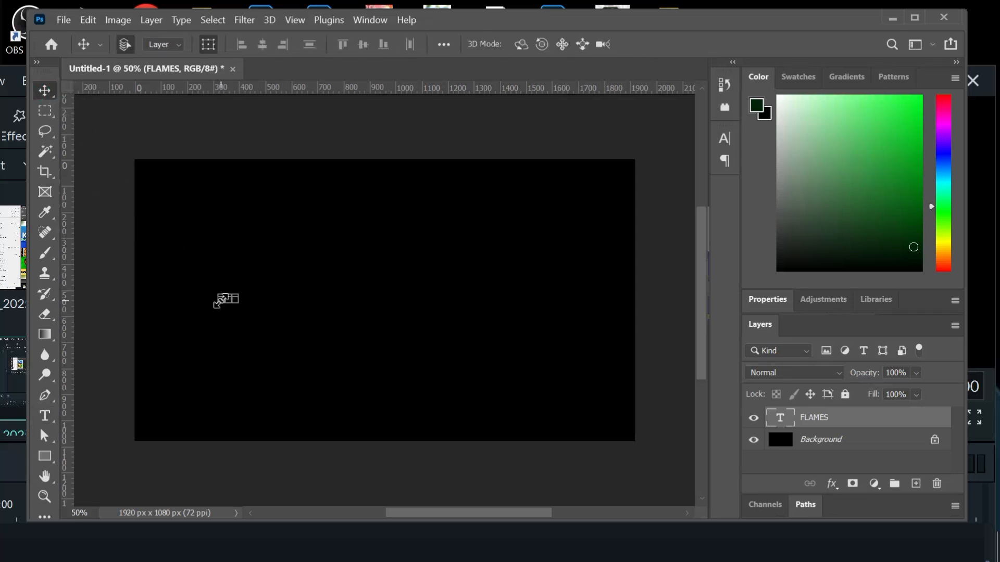
{"action": "left_click_drag", "start_coordinate": [241, 299], "coordinate": [555, 311]}
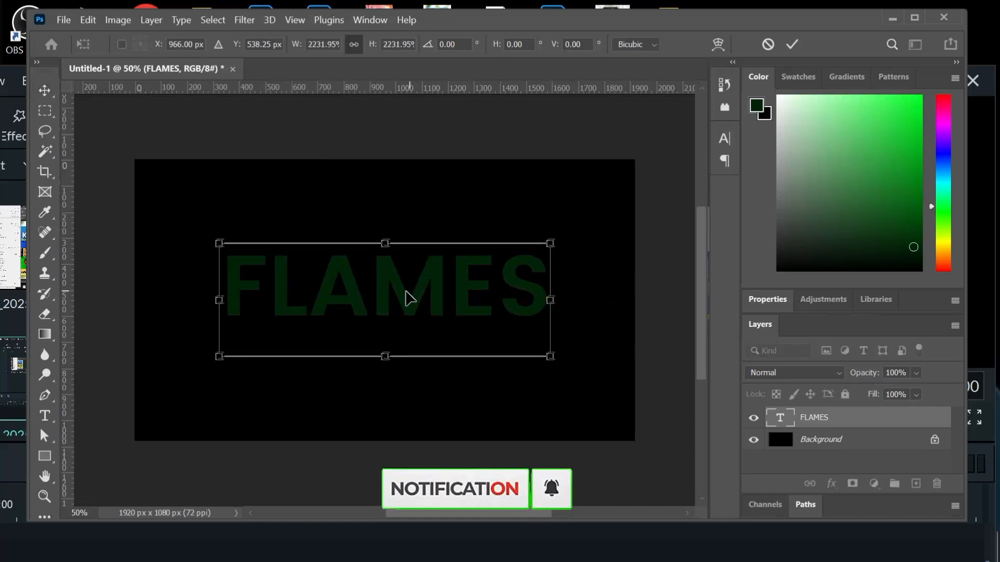
{"action": "left_click_drag", "start_coordinate": [409, 296], "coordinate": [396, 314]}
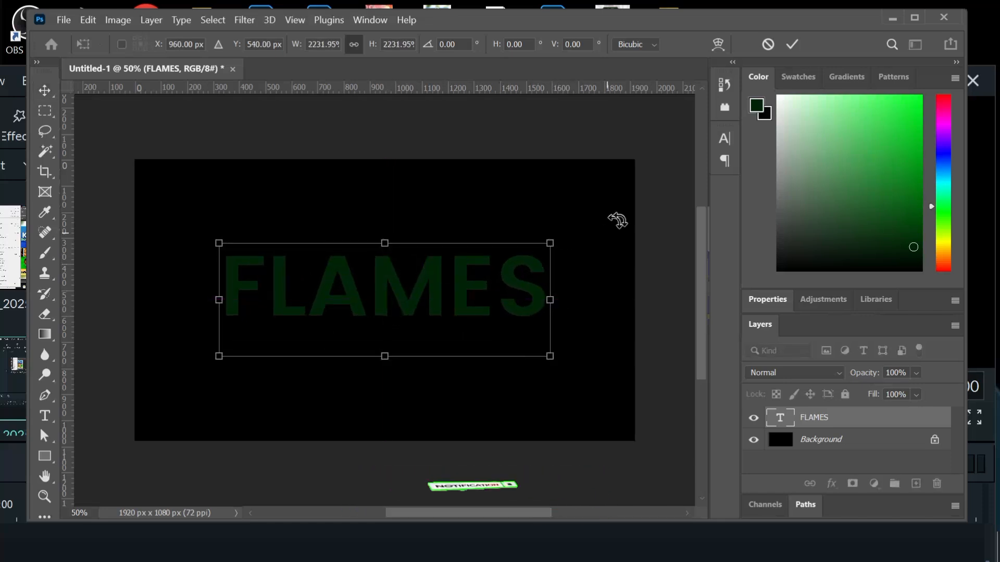
- Commit the enlarged text size and change the FLAMES text colour to off-white f9fcf9
{"action": "left_click", "coordinate": [724, 138]}
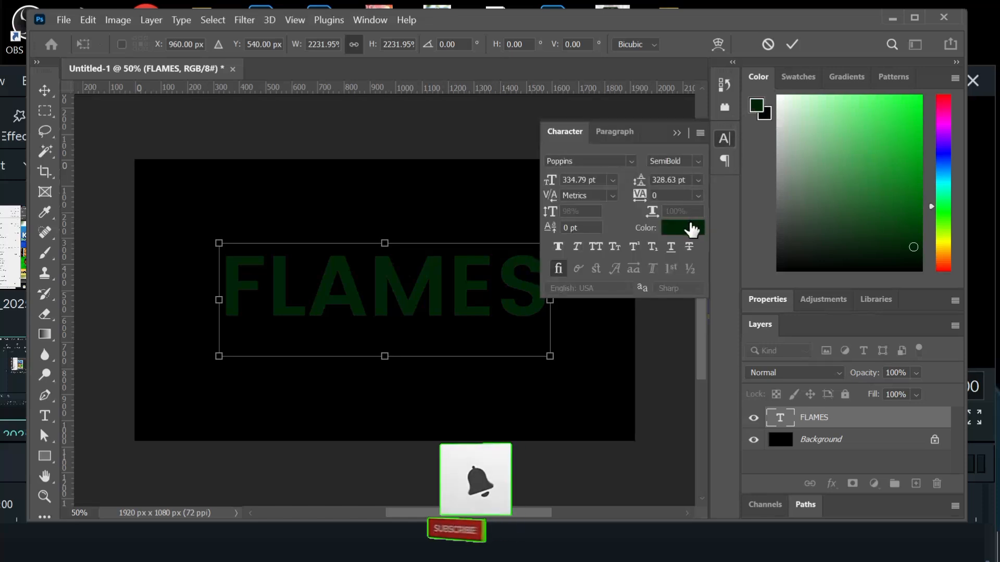
{"action": "left_click", "coordinate": [795, 44]}
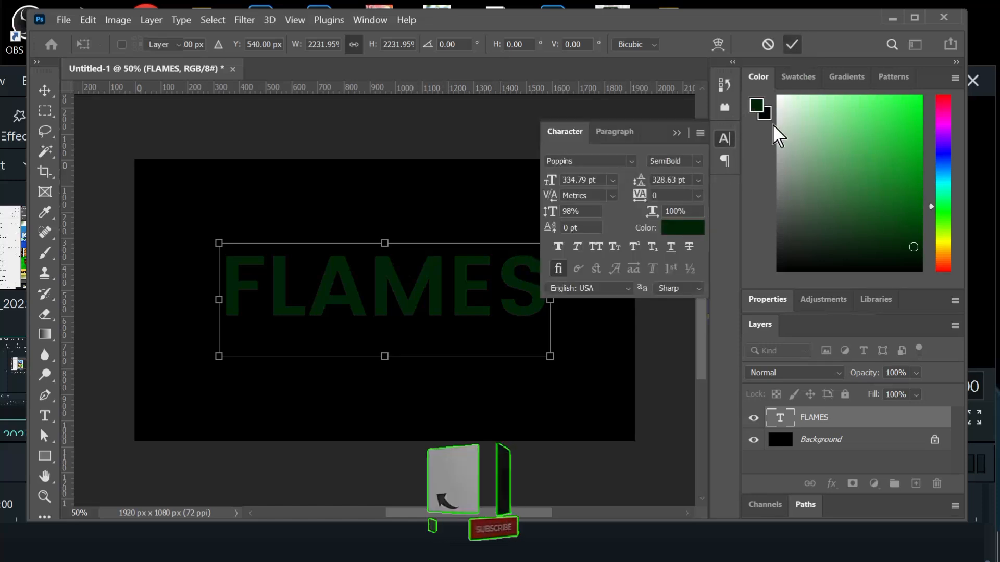
{"action": "left_click", "coordinate": [673, 227]}
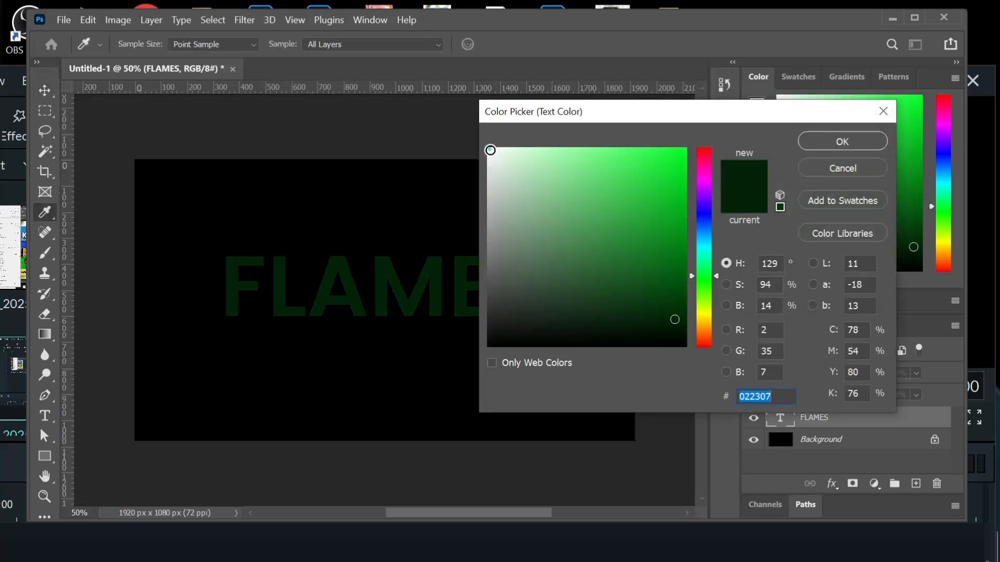
{"action": "left_click", "coordinate": [490, 150]}
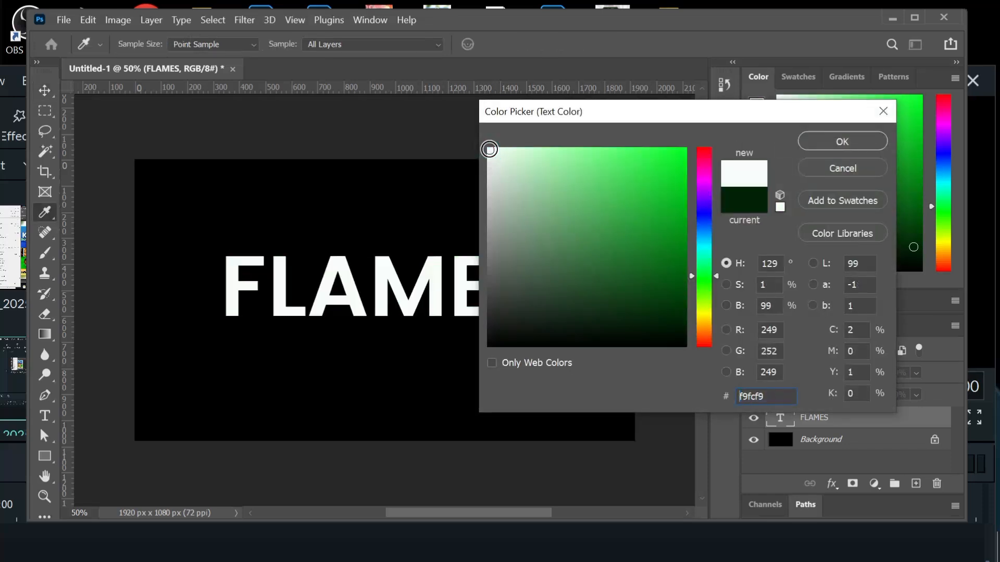
{"action": "left_click", "coordinate": [820, 145]}
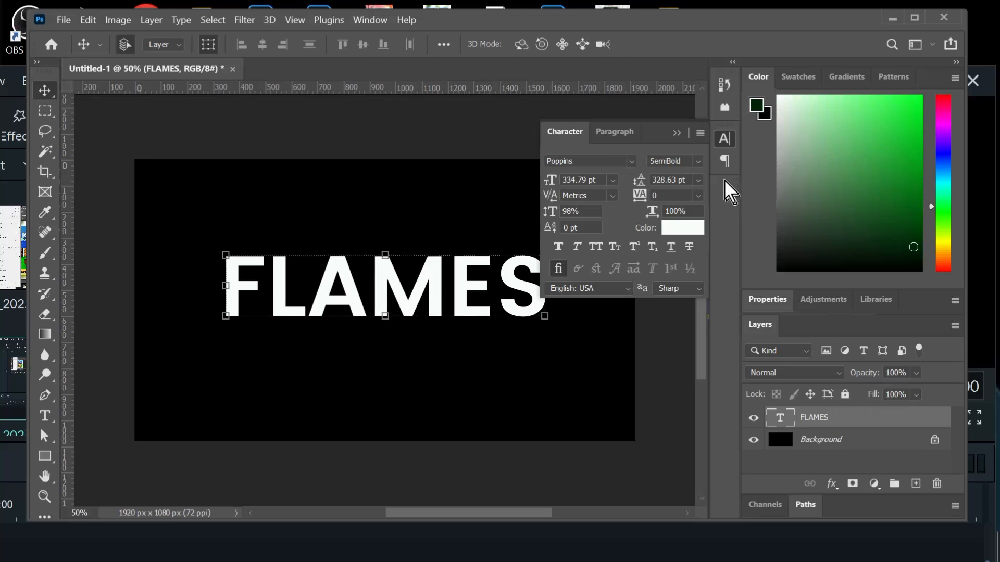
{"action": "left_click", "coordinate": [676, 134]}
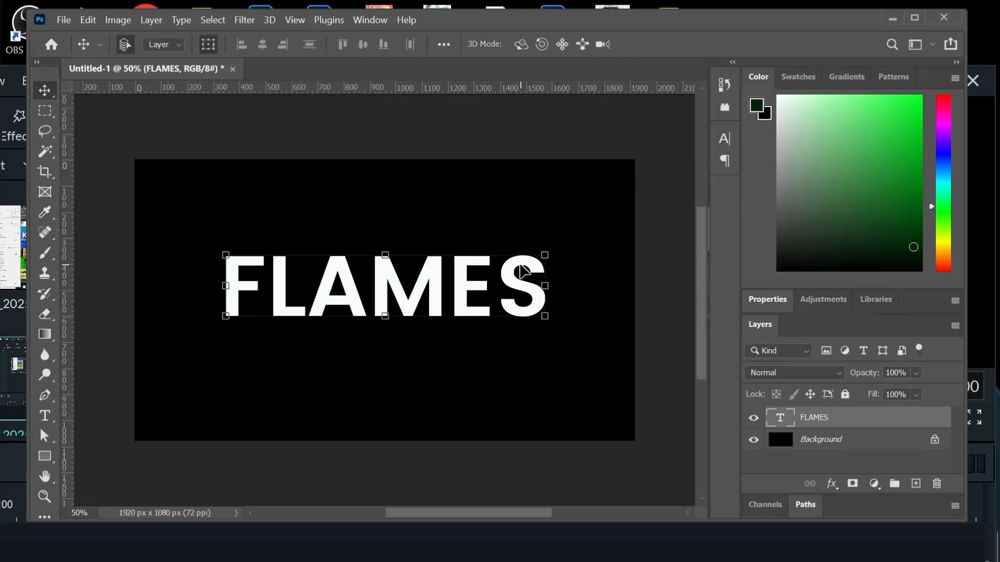
- Rotate the FLAMES text 90° clockwise and scale it down to about 59% so it fits within the canvas
{"action": "left_click_drag", "start_coordinate": [407, 303], "coordinate": [409, 302]}
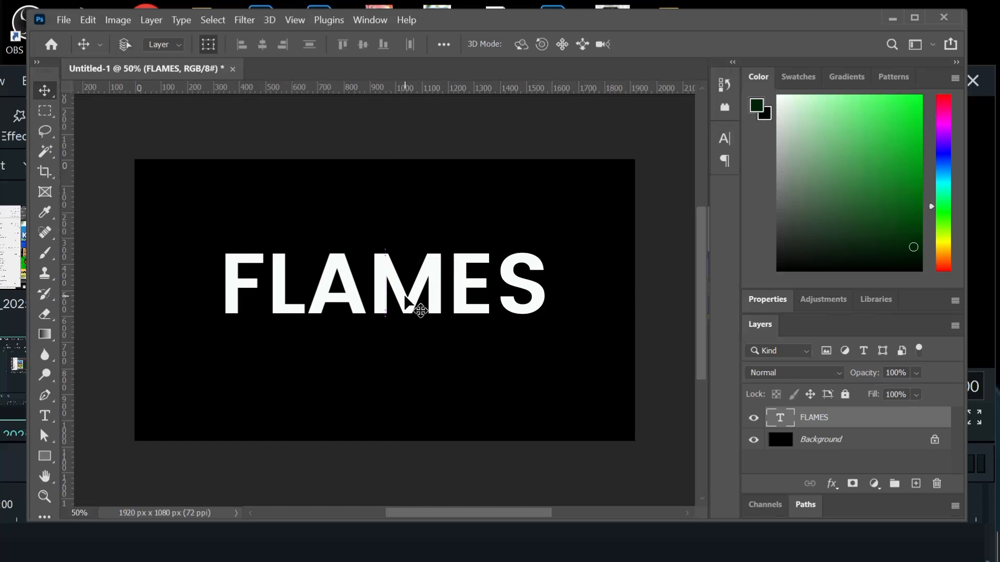
{"action": "key", "text": "ctrl+t"}
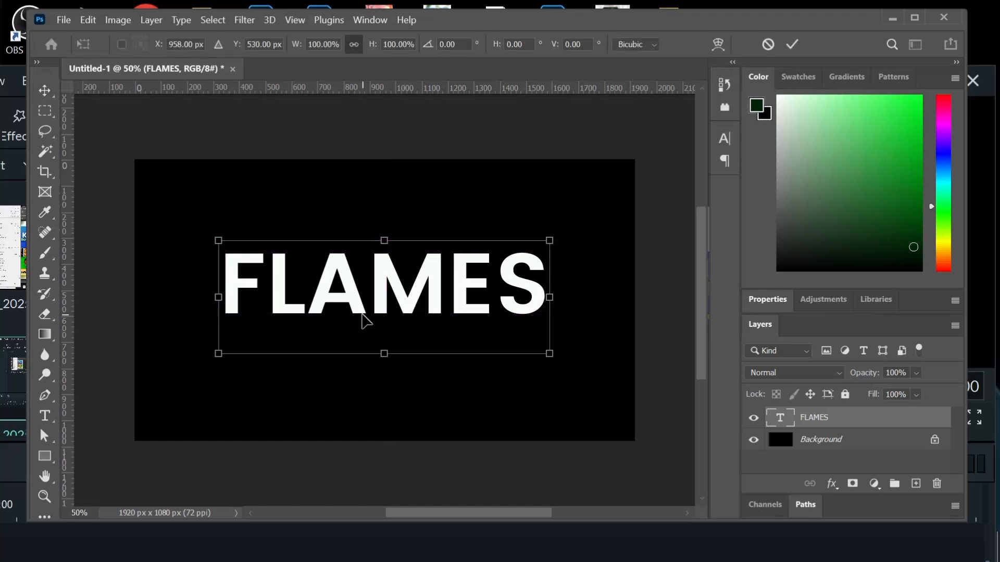
{"action": "right_click", "coordinate": [387, 295]}
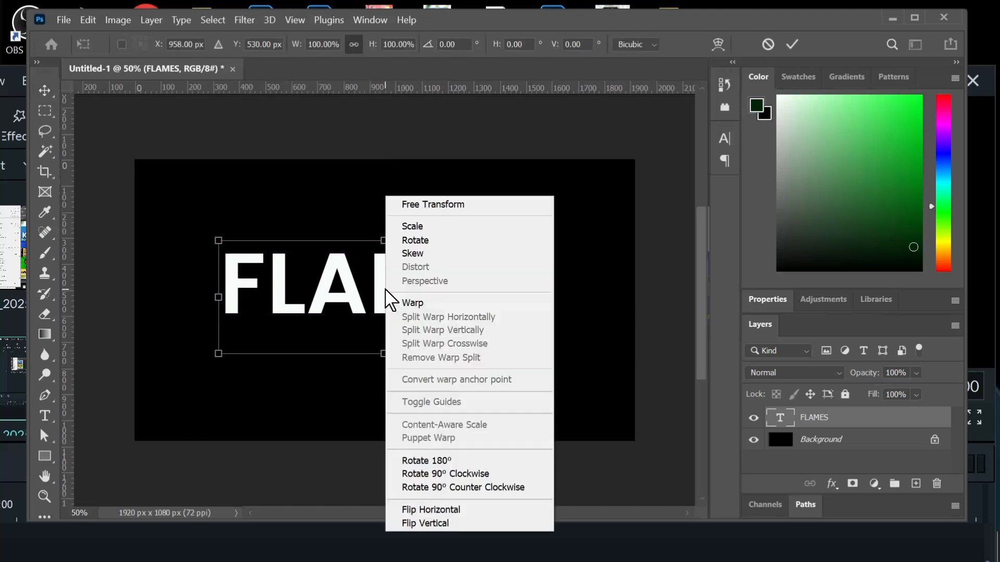
{"action": "left_click", "coordinate": [456, 475]}
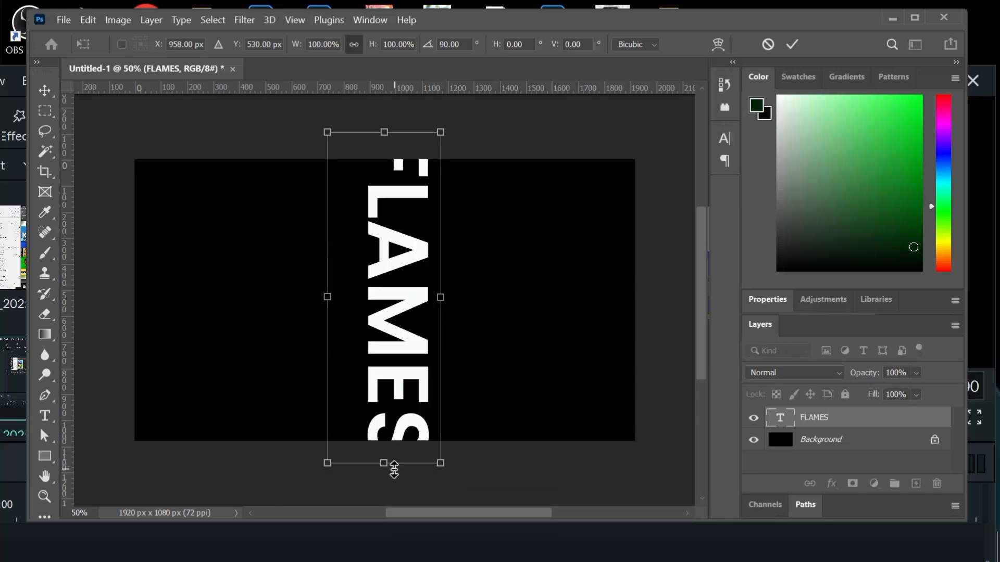
{"action": "left_click_drag", "start_coordinate": [392, 465], "coordinate": [392, 378]}
{"action": "left_click_drag", "start_coordinate": [388, 273], "coordinate": [383, 300]}
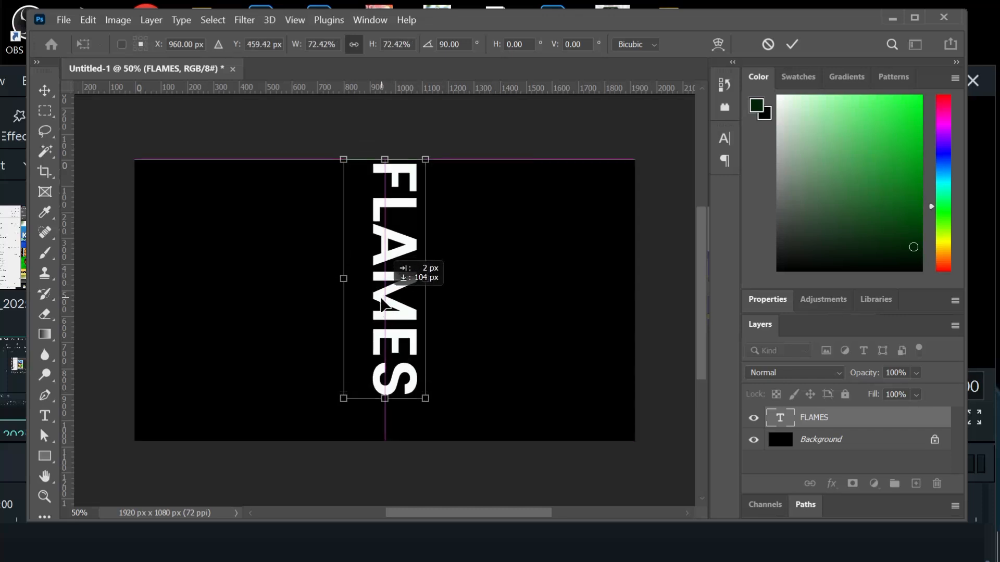
{"action": "left_click_drag", "start_coordinate": [431, 276], "coordinate": [394, 301]}
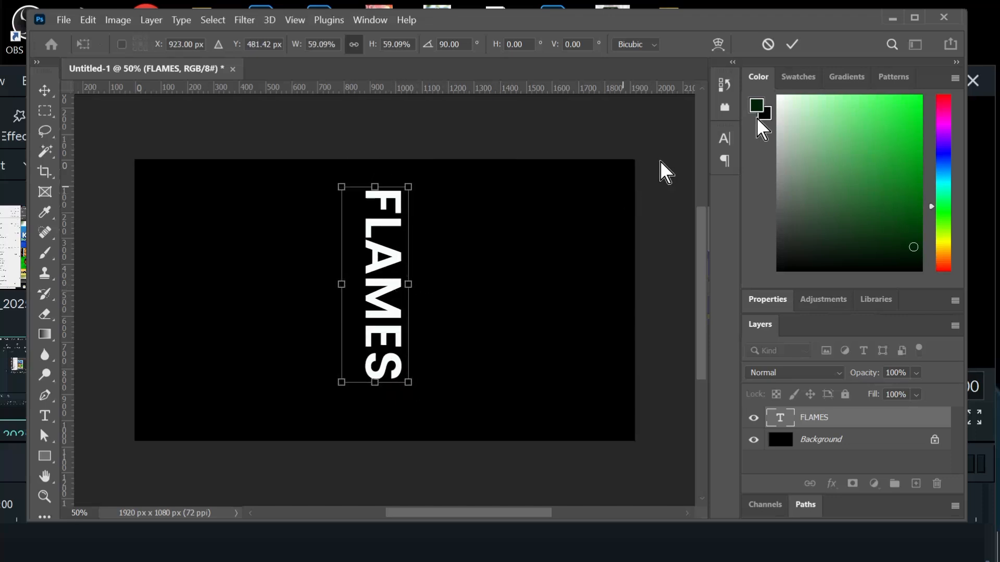
{"action": "left_click", "coordinate": [791, 45]}
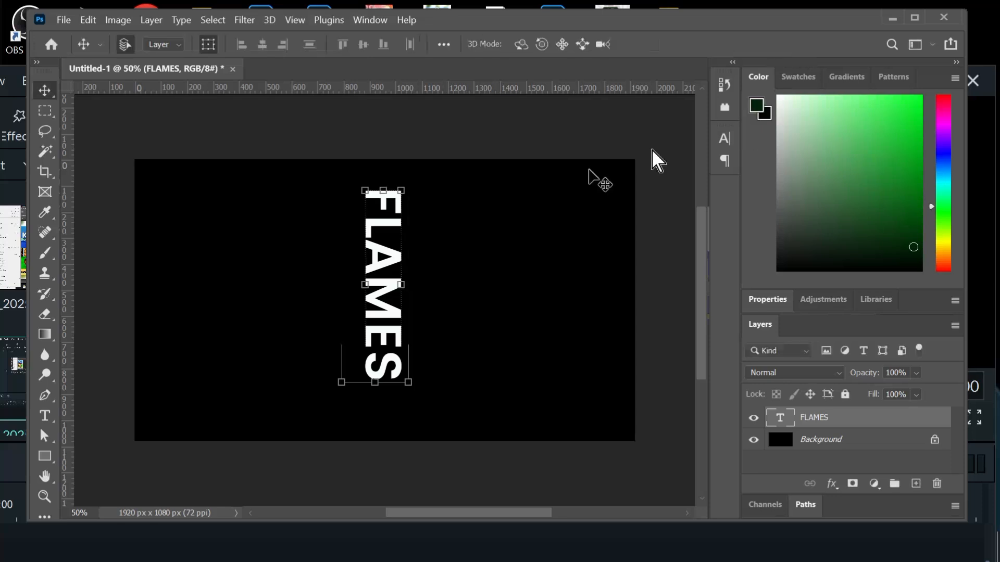
- Rasterize the FLAMES text layer and apply the Wind filter with the Wind method, direction From the Right
{"action": "left_click", "coordinate": [245, 21]}
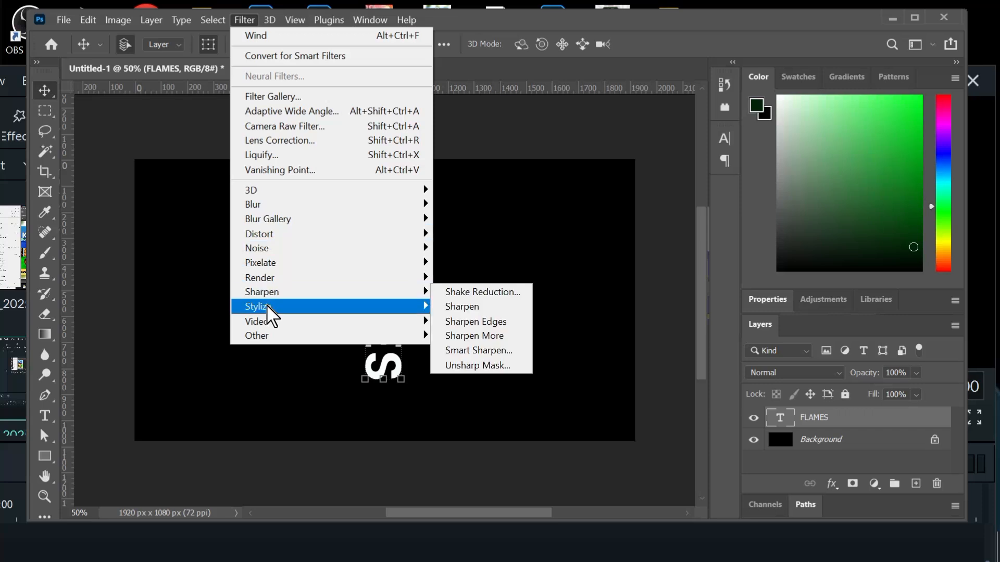
{"action": "mouse_move", "coordinate": [268, 310]}
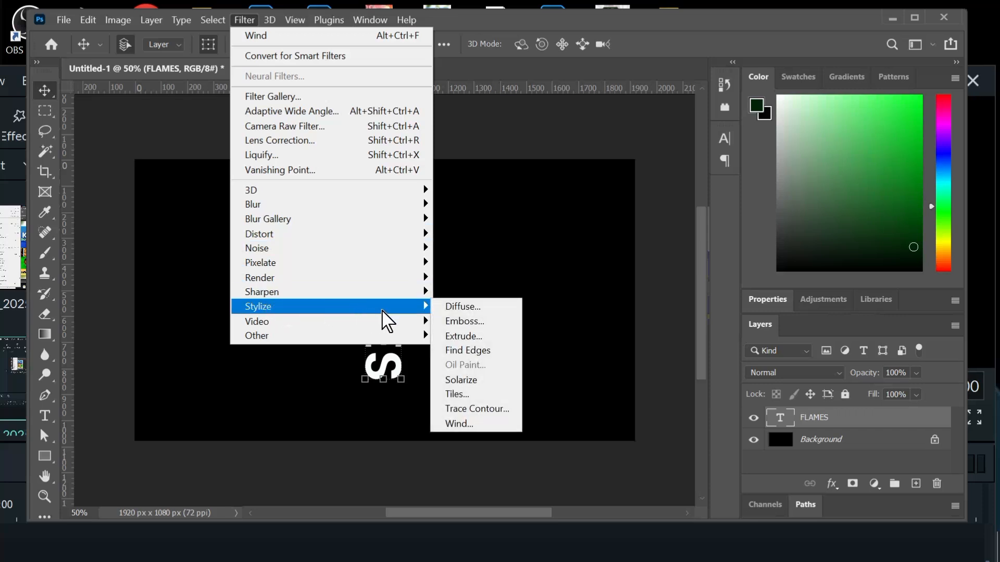
{"action": "left_click", "coordinate": [461, 427]}
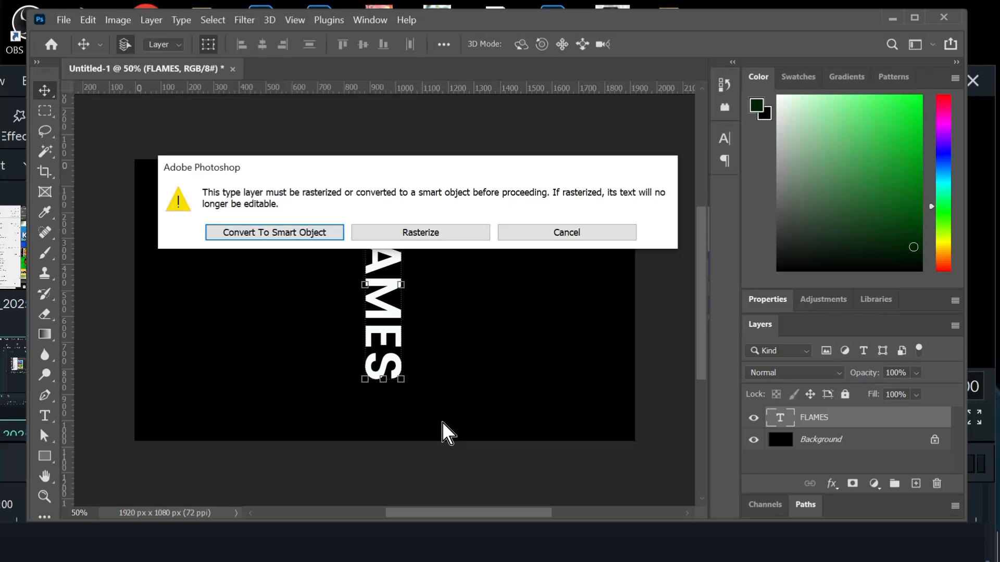
{"action": "left_click", "coordinate": [420, 233]}
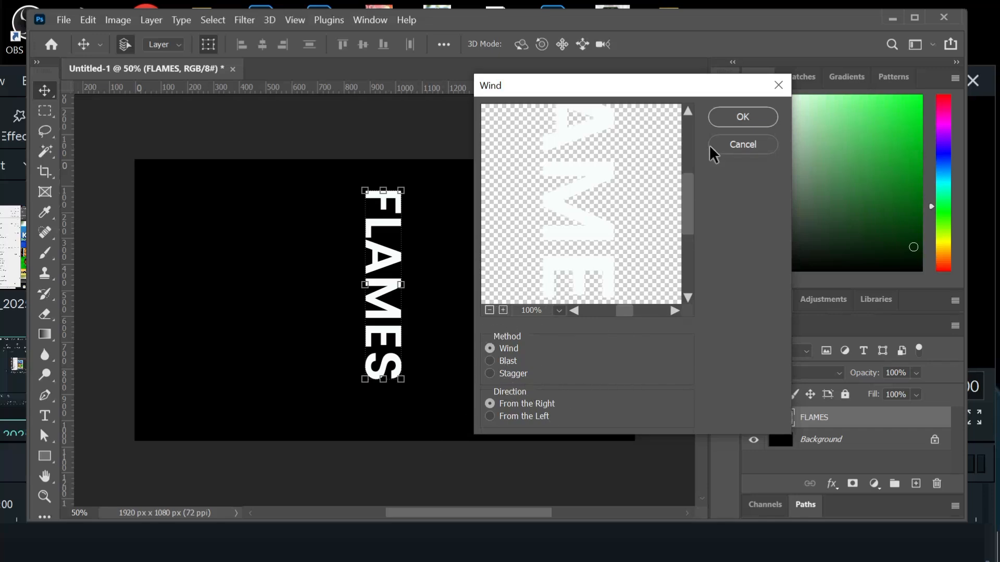
{"action": "left_click", "coordinate": [720, 117]}
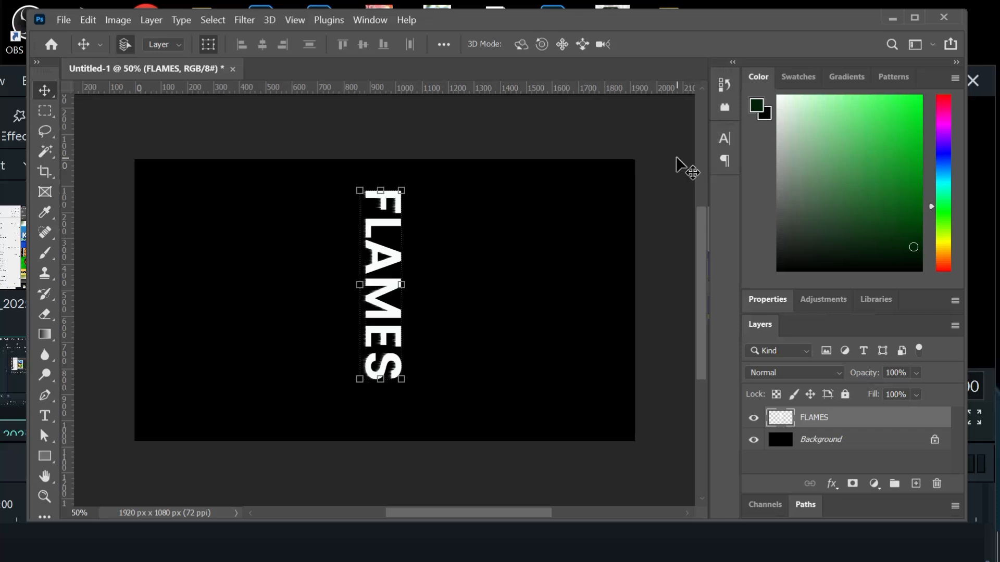
- Apply the same Wind filter to the FLAMES layer two more times, and move the word slightly down to centre it vertically
{"action": "left_click", "coordinate": [244, 20]}
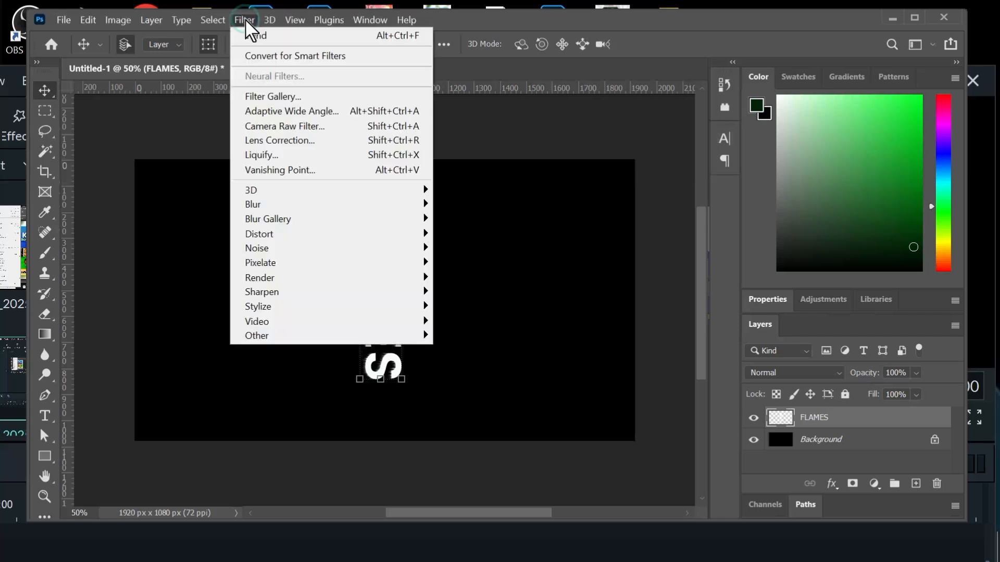
{"action": "left_click", "coordinate": [310, 36]}
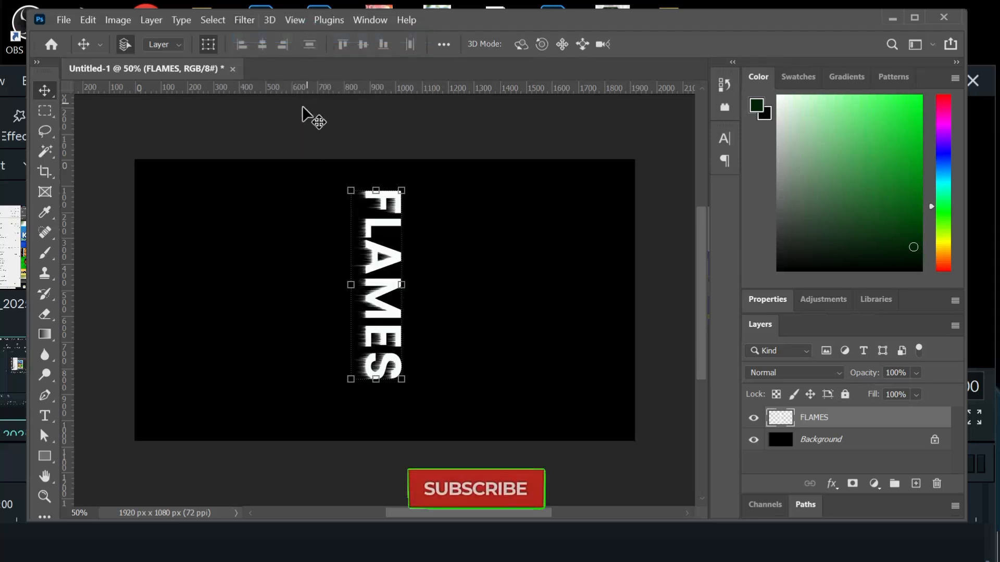
{"action": "left_click", "coordinate": [236, 20]}
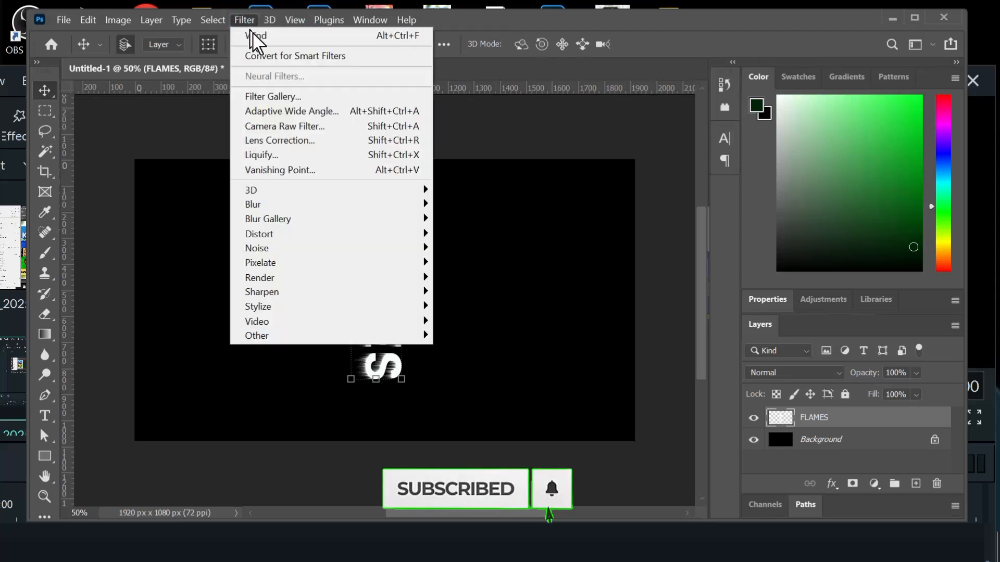
{"action": "left_click", "coordinate": [256, 36]}
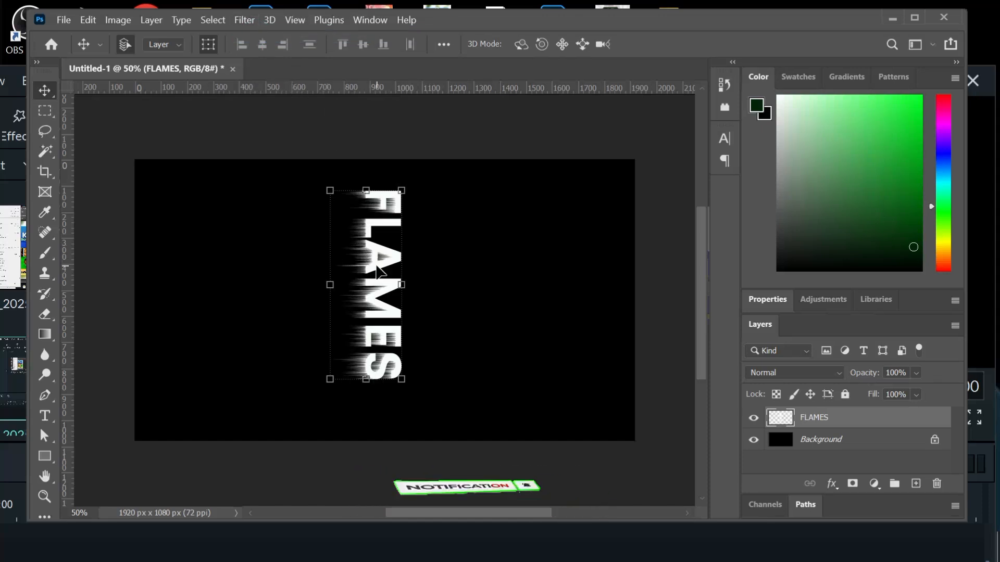
{"action": "mouse_move", "coordinate": [365, 263]}
{"action": "left_mouse_down"}
{"action": "mouse_move", "coordinate": [382, 289]}
{"action": "mouse_move", "coordinate": [360, 263]}
{"action": "left_mouse_up"}
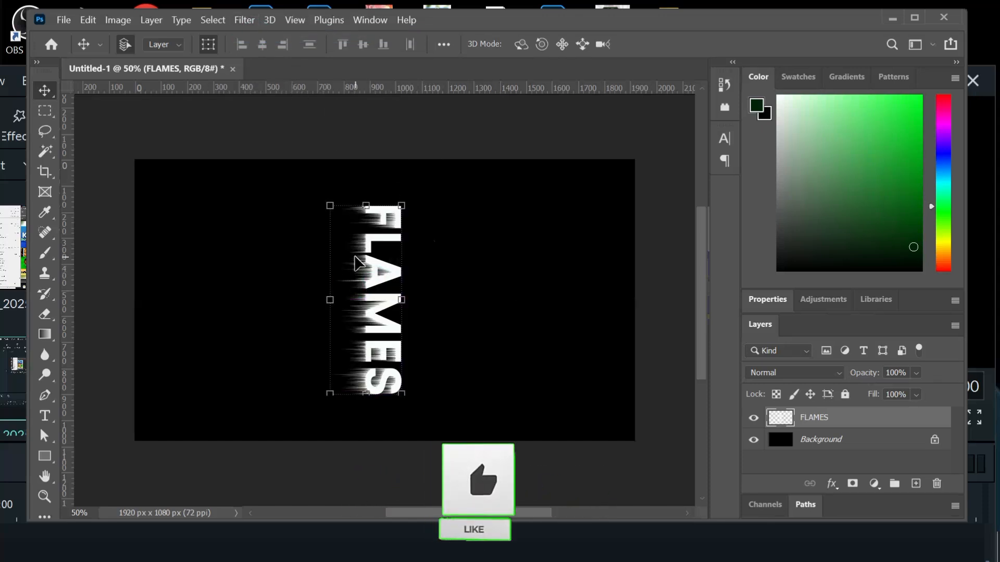
- Apply the Ripple distortion to the FLAMES layer with an amount of 192% and Medium size
{"action": "left_click", "coordinate": [246, 21]}
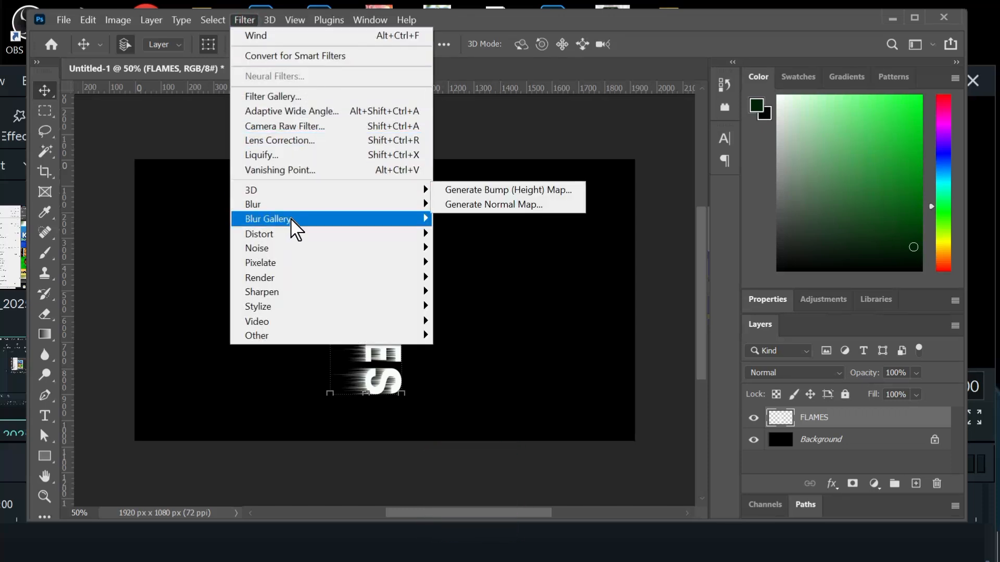
{"action": "mouse_move", "coordinate": [290, 223]}
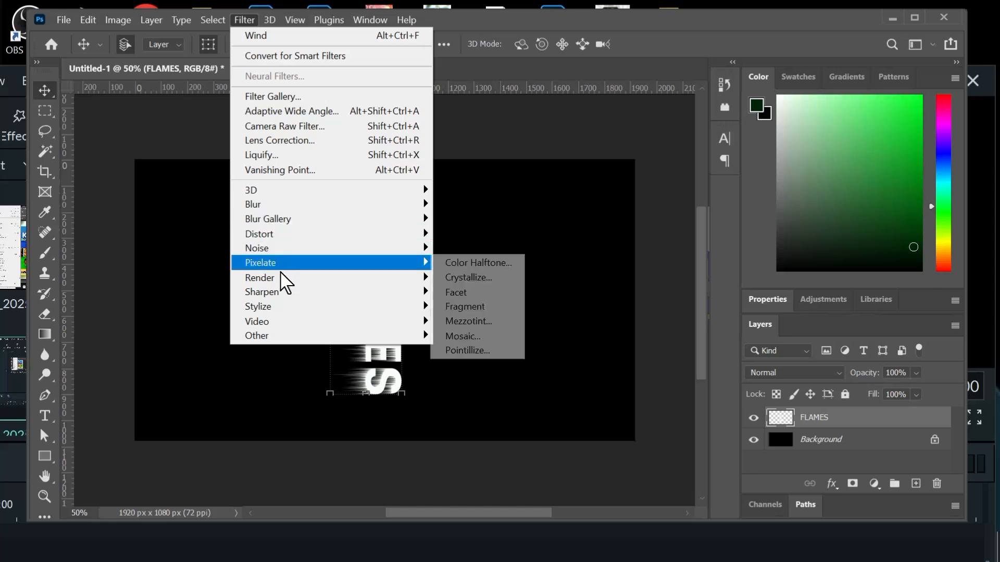
{"action": "mouse_move", "coordinate": [285, 281]}
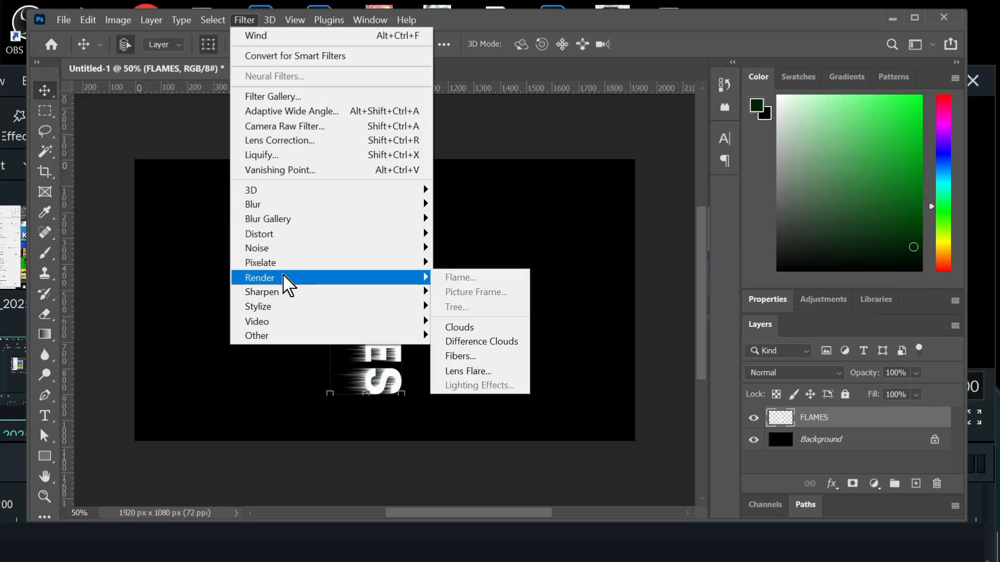
{"action": "mouse_move", "coordinate": [285, 246]}
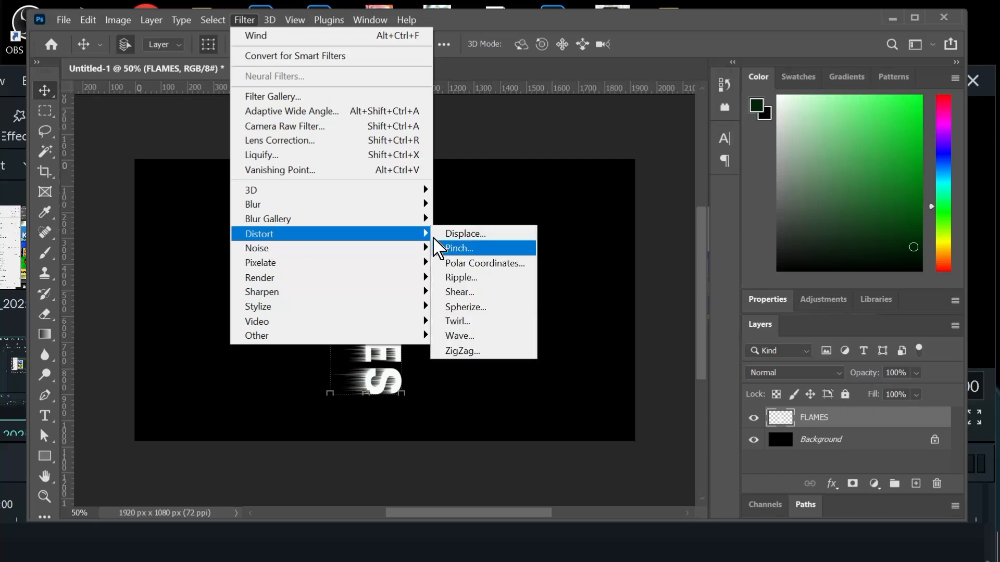
{"action": "left_click", "coordinate": [463, 277]}
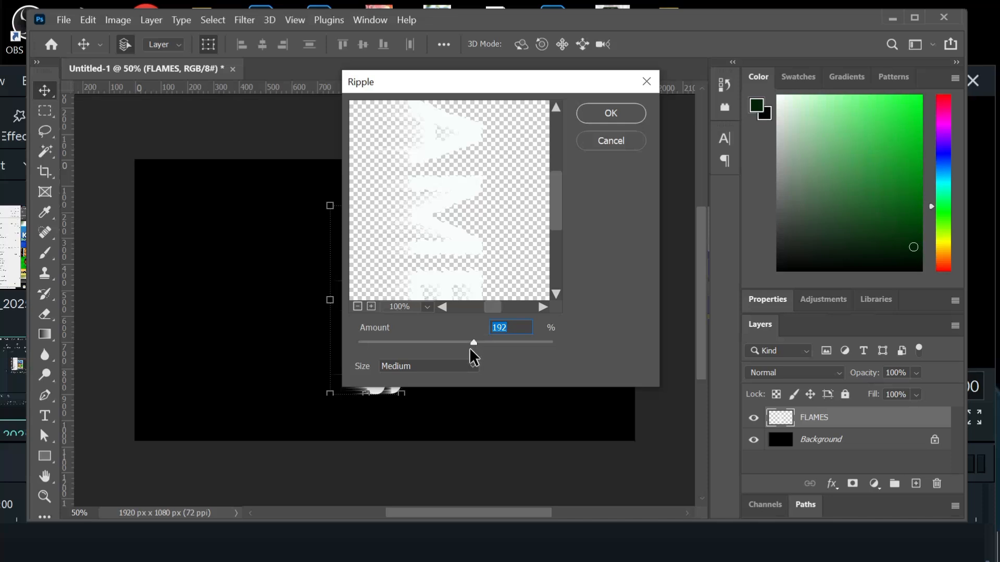
{"action": "left_click", "coordinate": [591, 115]}
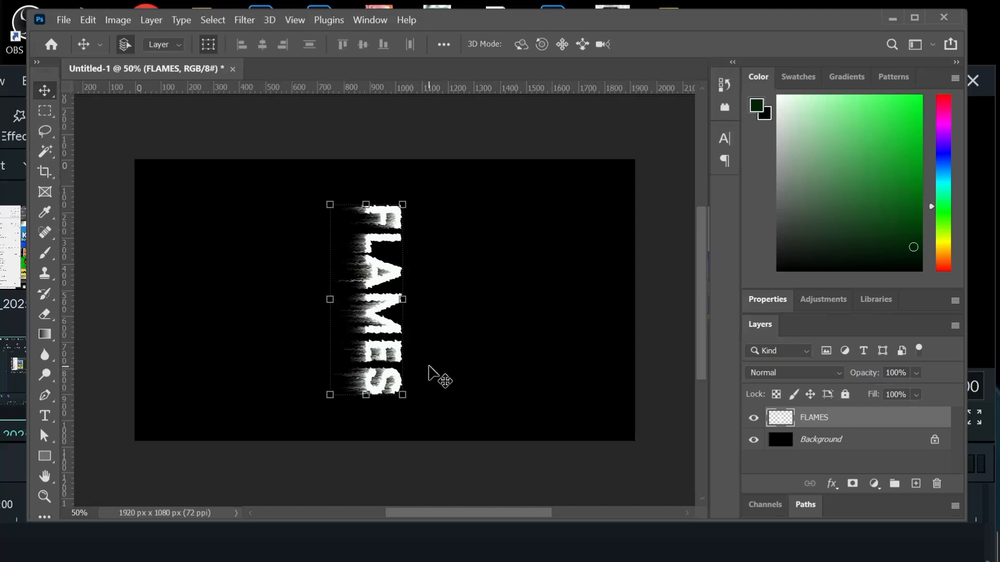
{"action": "key", "text": "ctrl"}
{"action": "key", "text": "ctrl+t"}
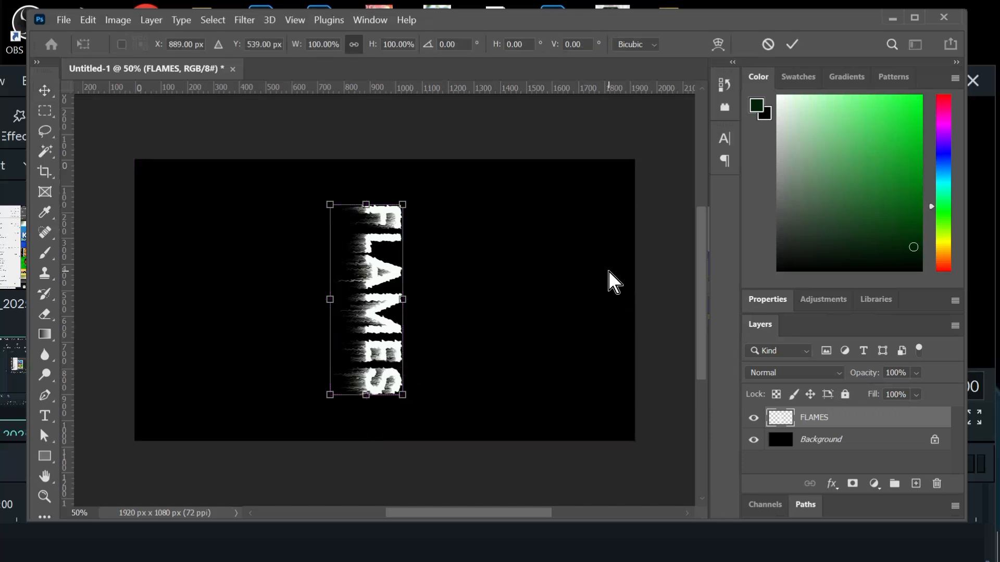
{"action": "left_click", "coordinate": [782, 43]}
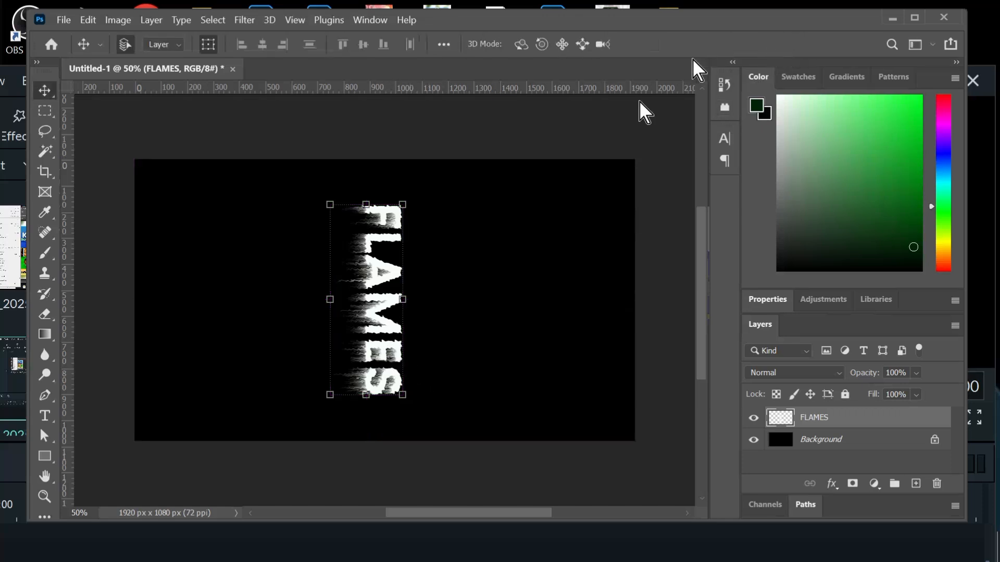
- Rotate the FLAMES layer about 90° counterclockwise so the word reads horizontally, and enlarge it to about 210% across the canvas
{"action": "key", "text": "ctrl+t"}
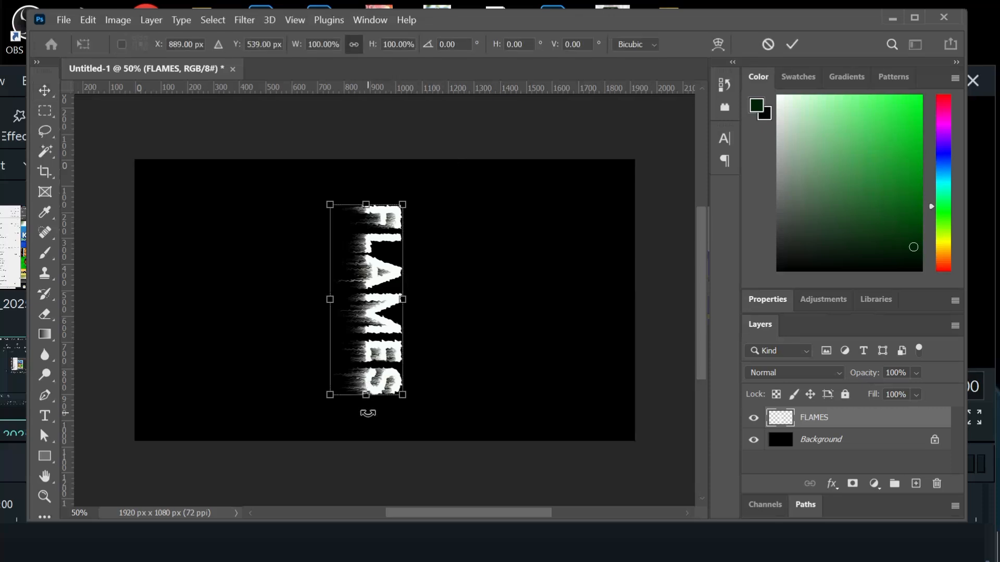
{"action": "left_click_drag", "start_coordinate": [367, 414], "coordinate": [581, 292]}
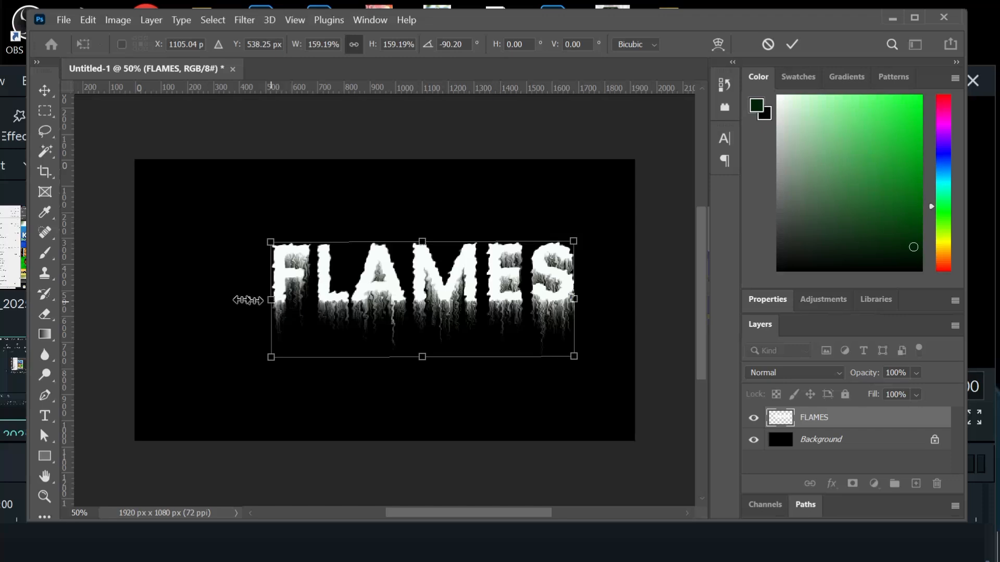
{"action": "left_click_drag", "start_coordinate": [248, 300], "coordinate": [209, 302]}
{"action": "left_click_drag", "start_coordinate": [573, 299], "coordinate": [591, 298]}
{"action": "left_click_drag", "start_coordinate": [206, 299], "coordinate": [192, 300]}
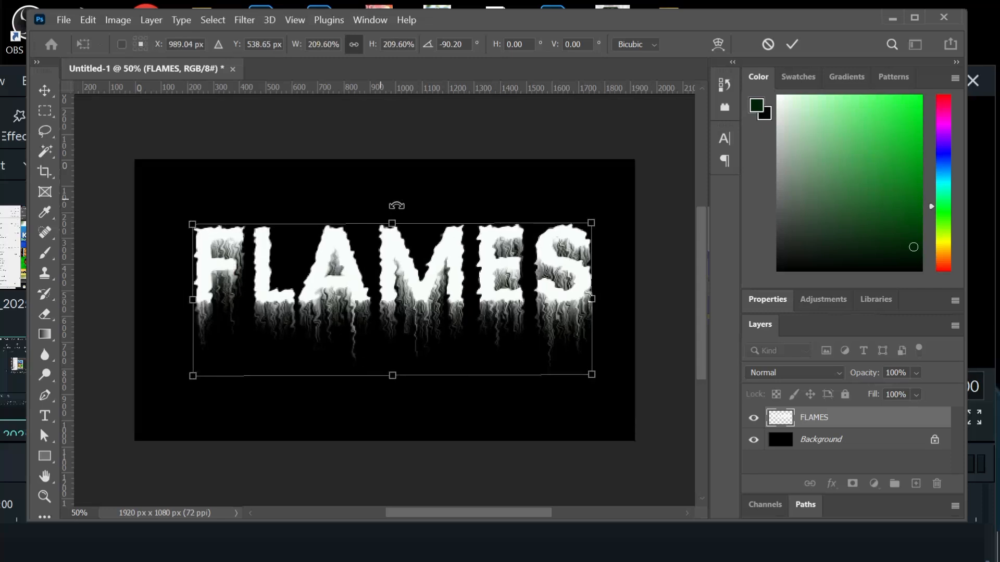
{"action": "left_click", "coordinate": [791, 51]}
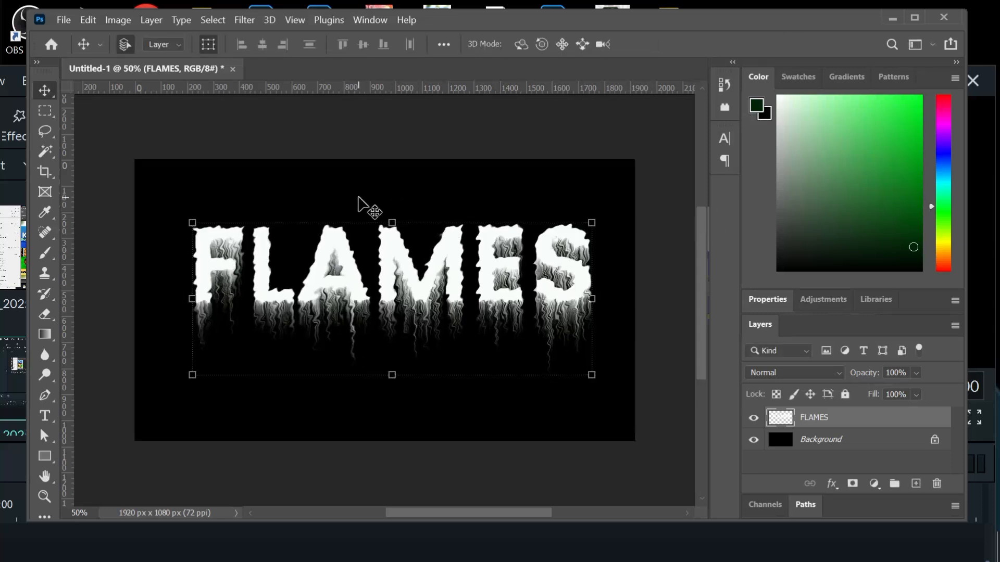
- Convert the image to Grayscale mode, flattening the layers and discarding the colour information
{"action": "left_click", "coordinate": [118, 20]}
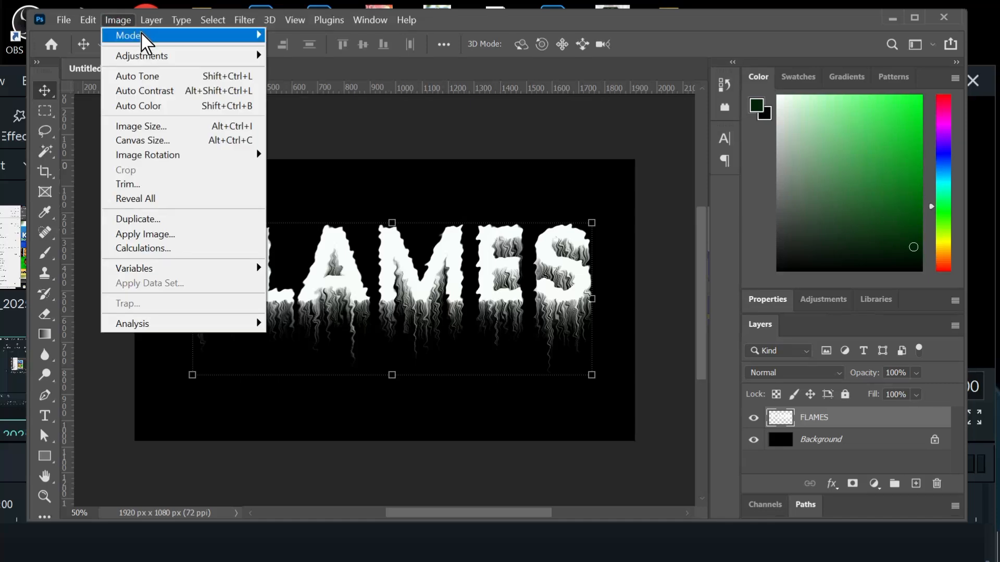
{"action": "mouse_move", "coordinate": [141, 38]}
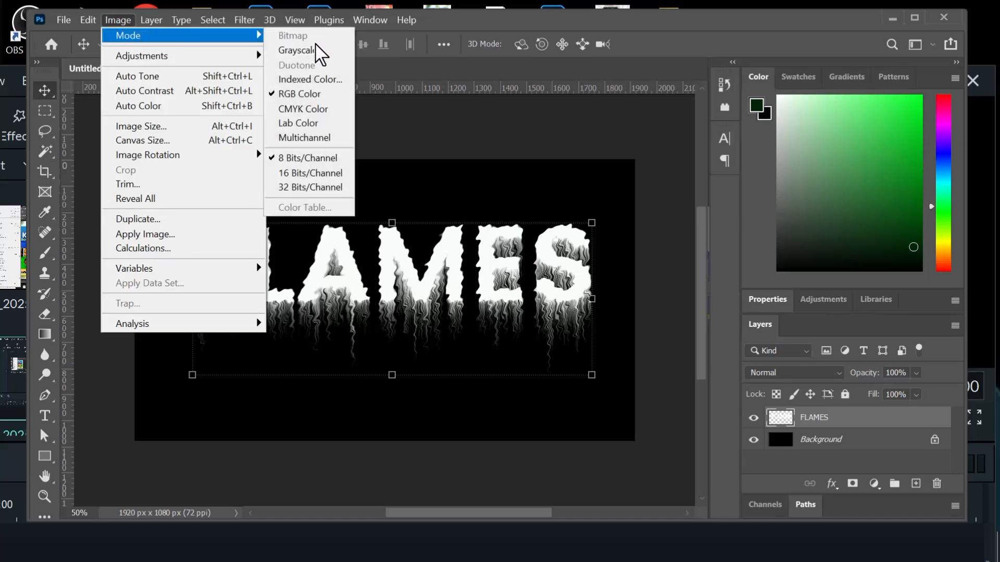
{"action": "left_click", "coordinate": [302, 53]}
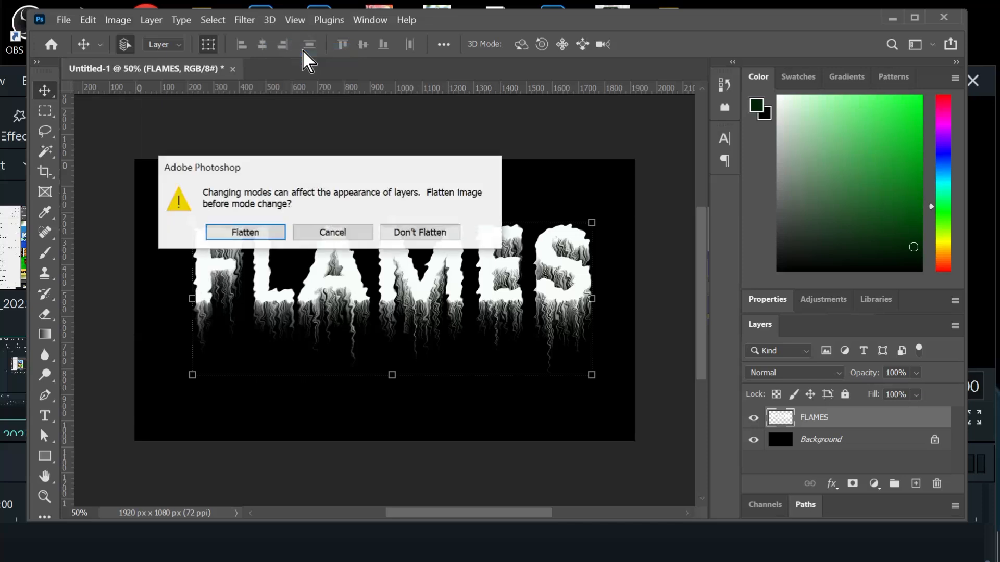
{"action": "left_click", "coordinate": [239, 235]}
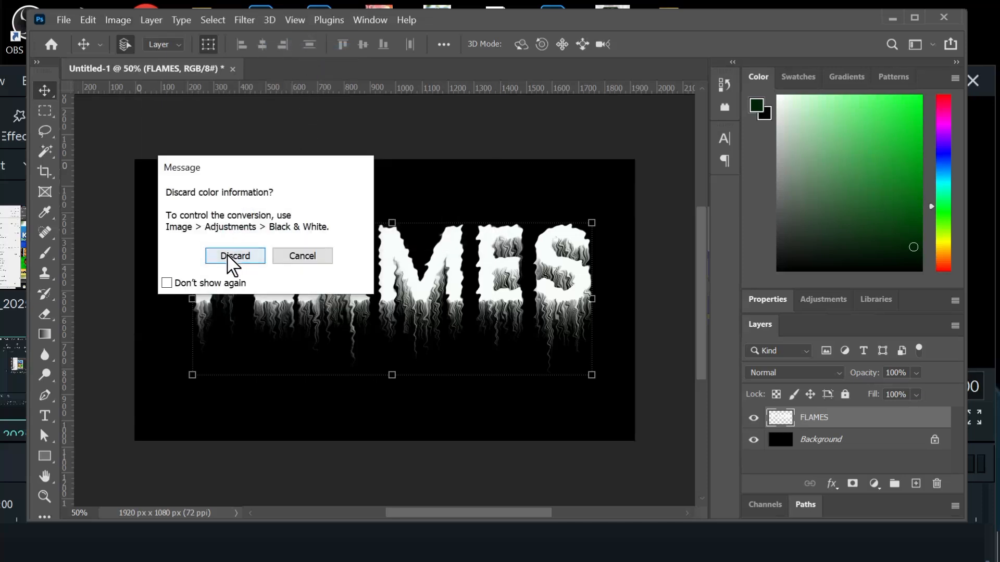
{"action": "left_click", "coordinate": [232, 263]}
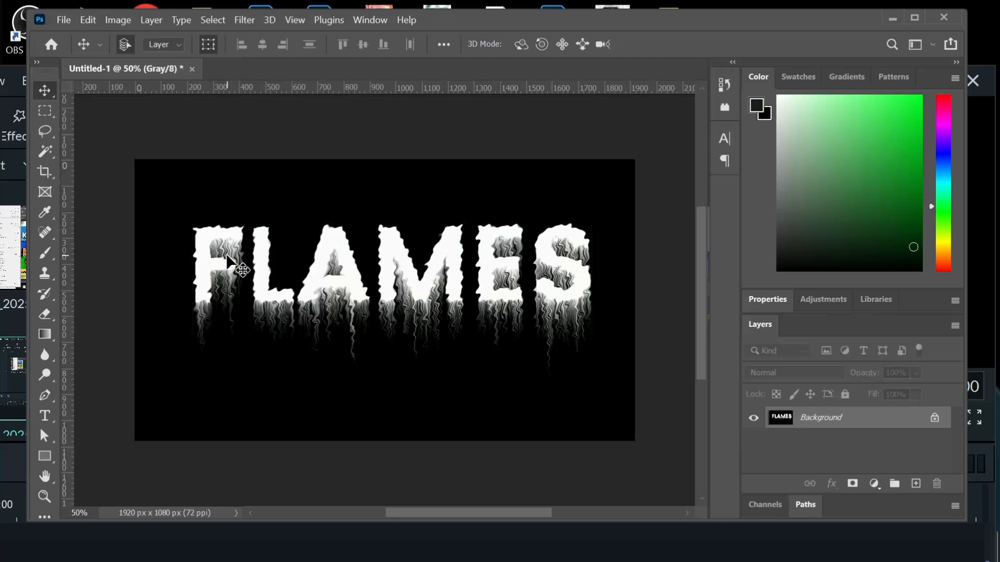
- Convert the flattened grayscale image to Indexed Color mode
{"action": "left_click", "coordinate": [112, 22]}
{"action": "mouse_move", "coordinate": [127, 38]}
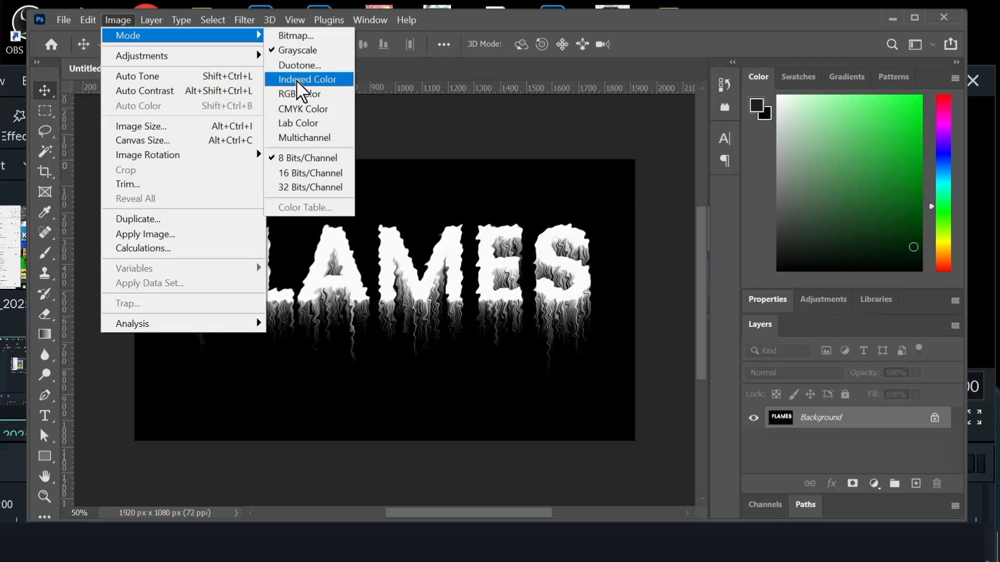
{"action": "left_click", "coordinate": [297, 80]}
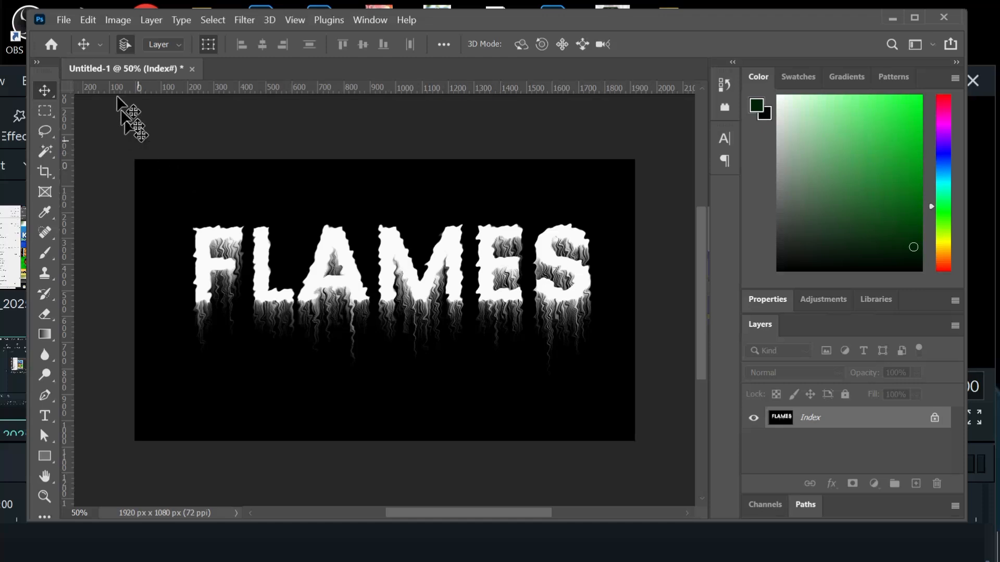
- Apply the Black Body colour table to the indexed image to give the text fiery colours
{"action": "left_click", "coordinate": [113, 21]}
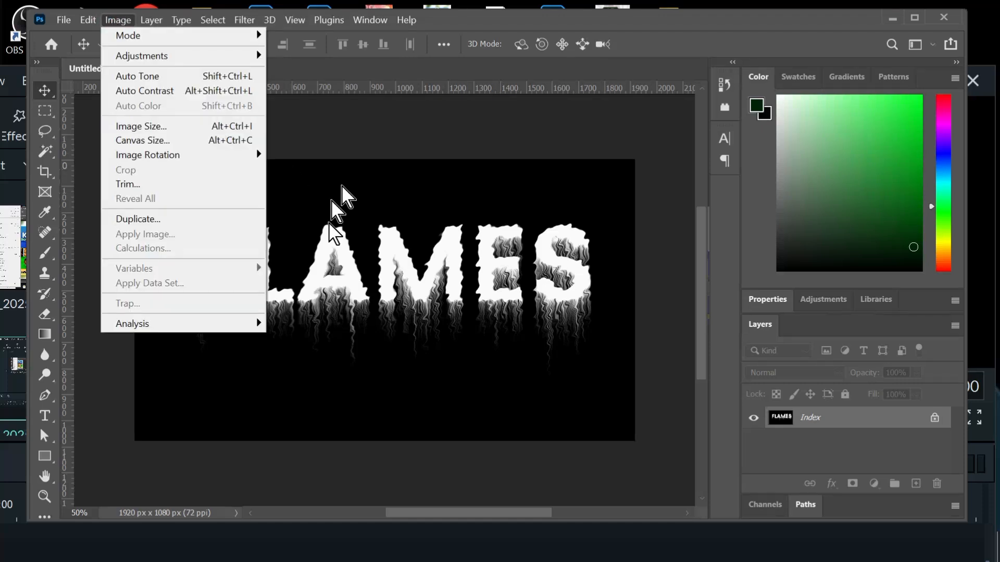
{"action": "left_click", "coordinate": [353, 262]}
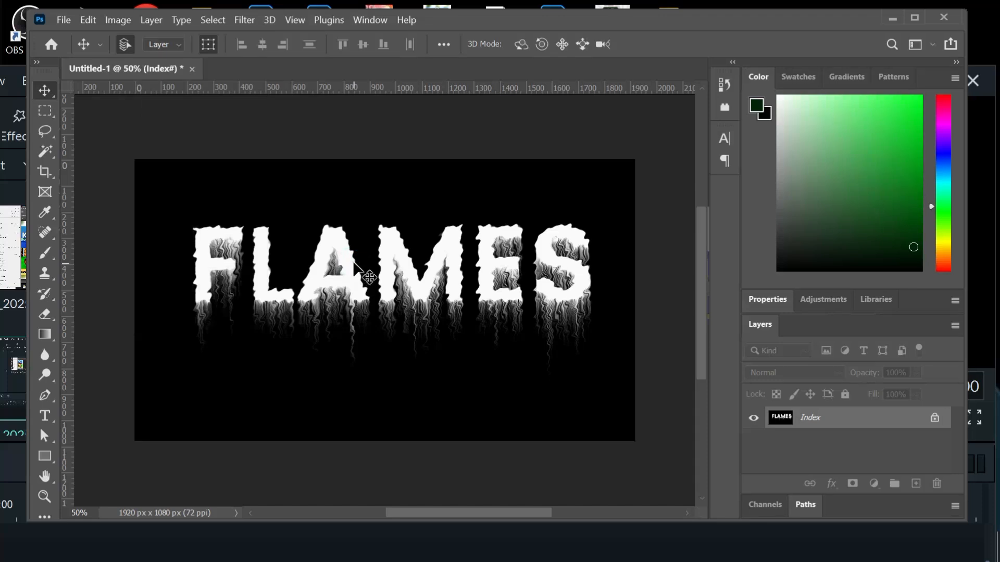
{"action": "left_click", "coordinate": [123, 22]}
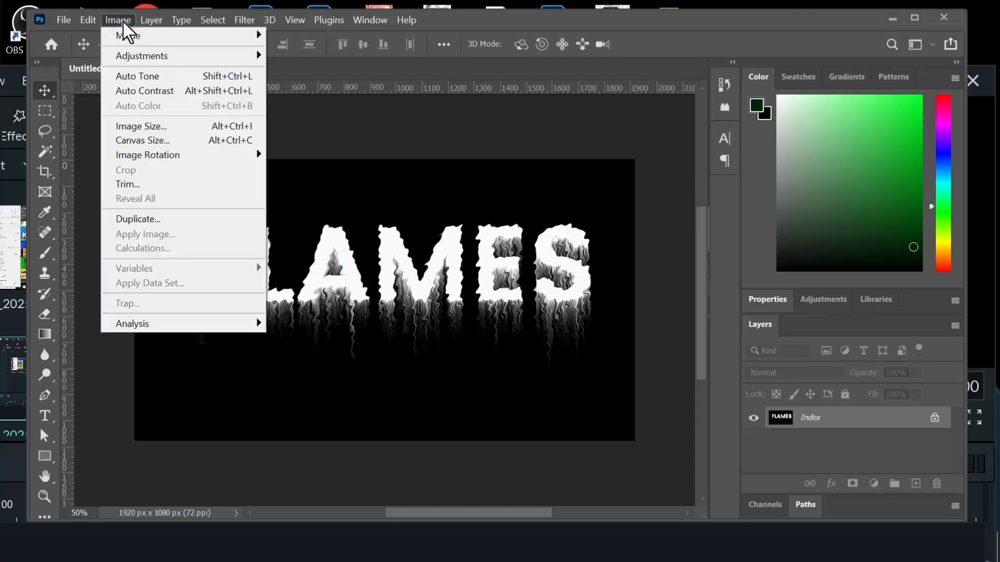
{"action": "mouse_move", "coordinate": [138, 36]}
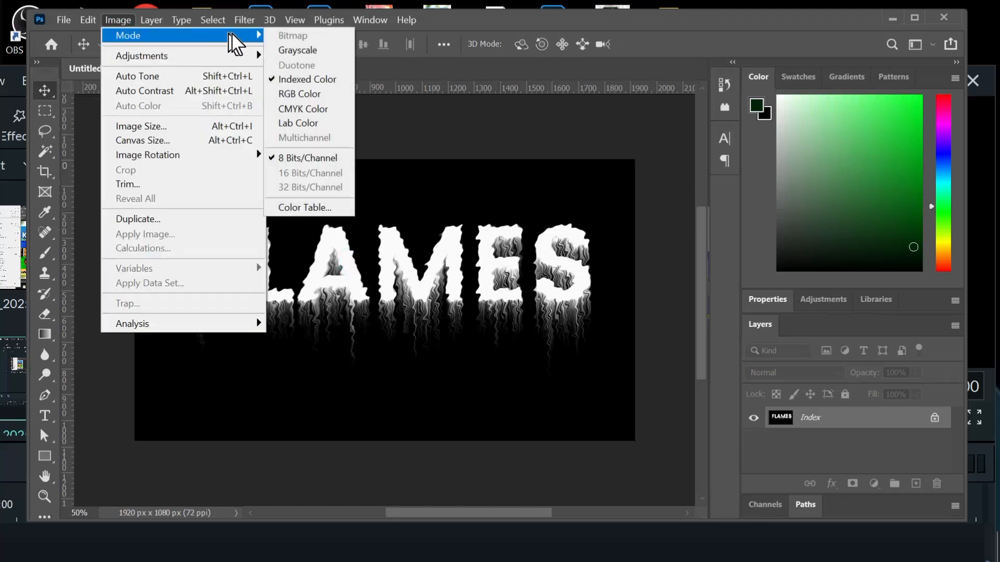
{"action": "left_click", "coordinate": [298, 208]}
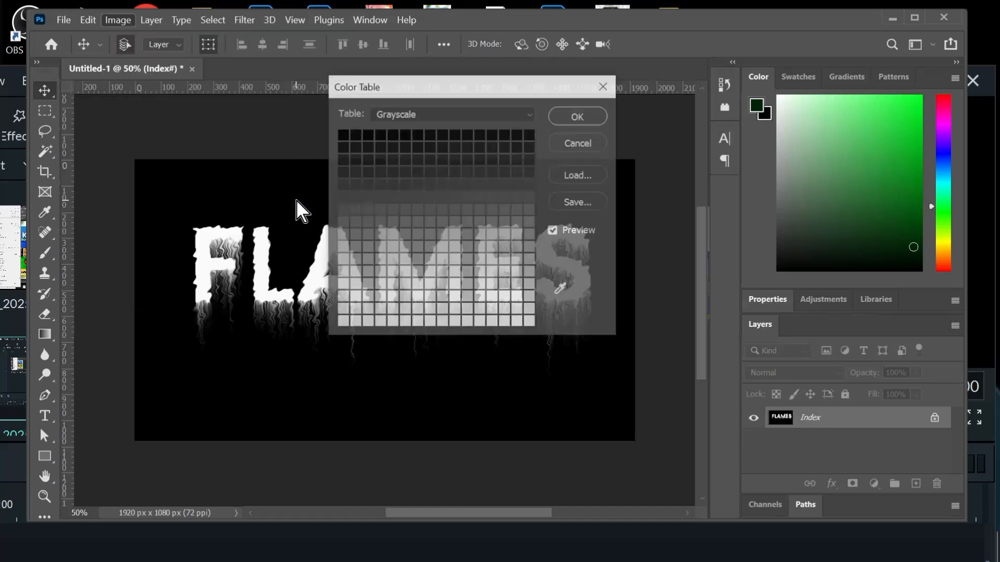
{"action": "left_click_drag", "start_coordinate": [447, 89], "coordinate": [557, 79]}
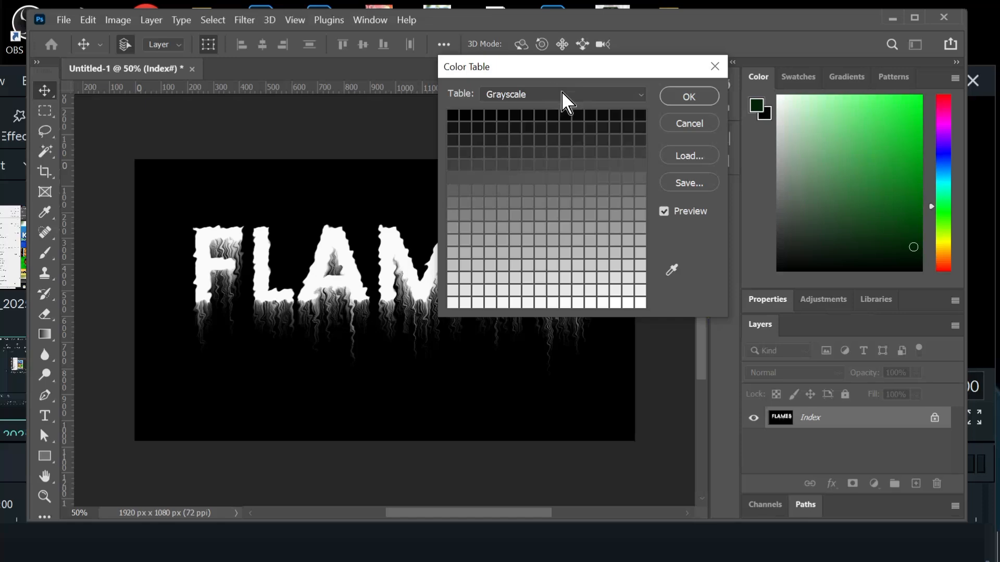
{"action": "left_click", "coordinate": [563, 93]}
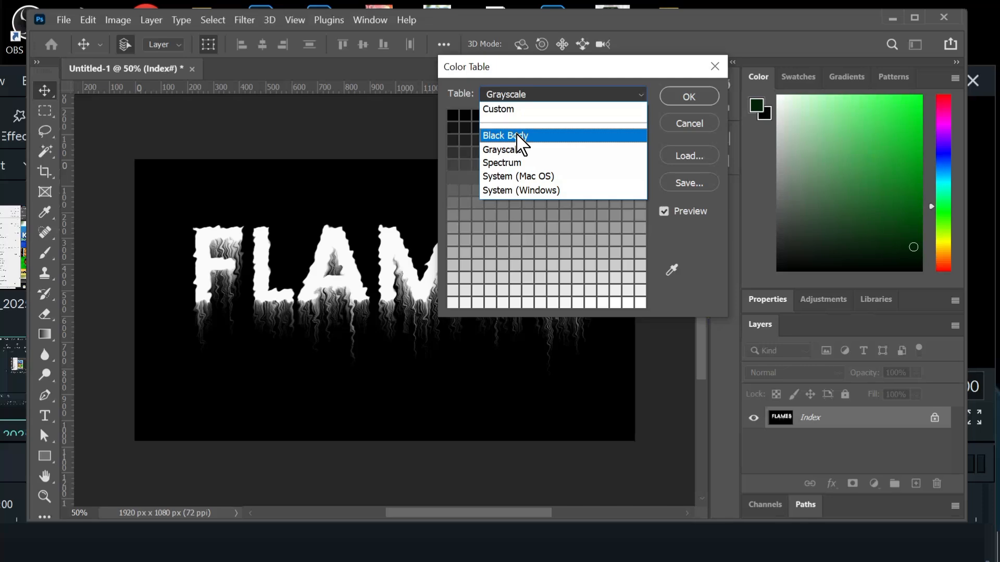
{"action": "left_click", "coordinate": [519, 137]}
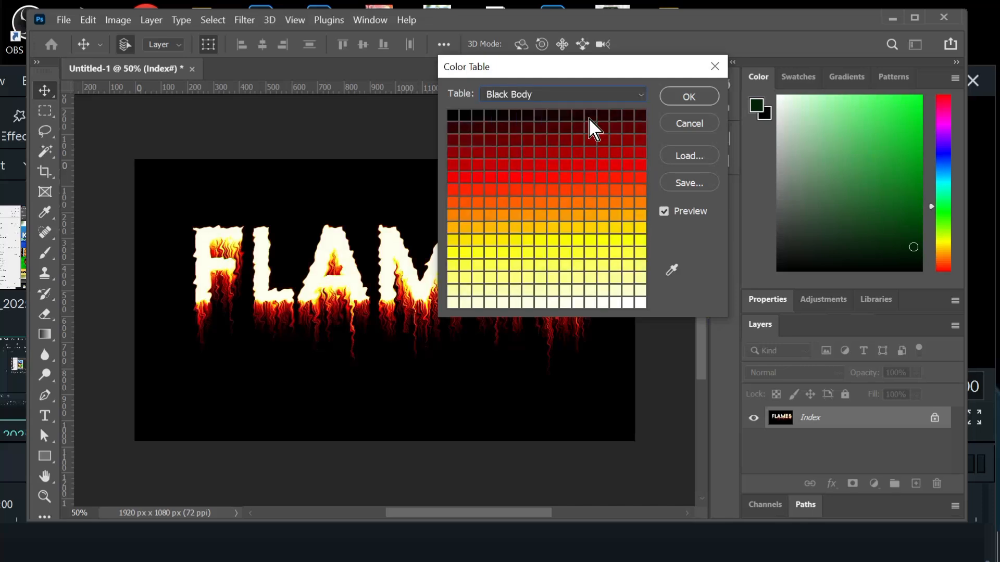
{"action": "left_click", "coordinate": [682, 101]}
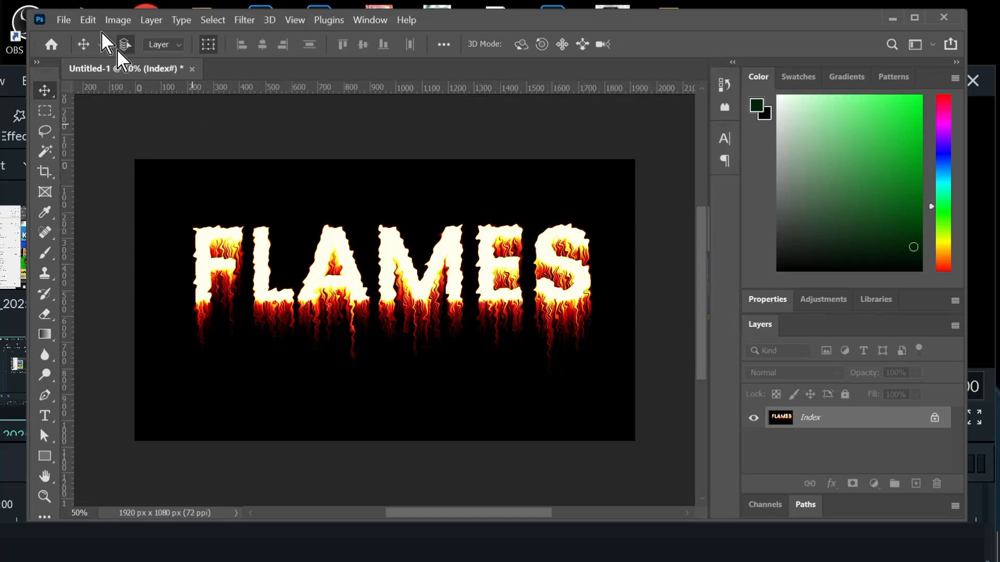
- Save the document to the Desktop in Photoshop format, replacing the default file name with one beginning with FLA
{"action": "left_click", "coordinate": [64, 21]}
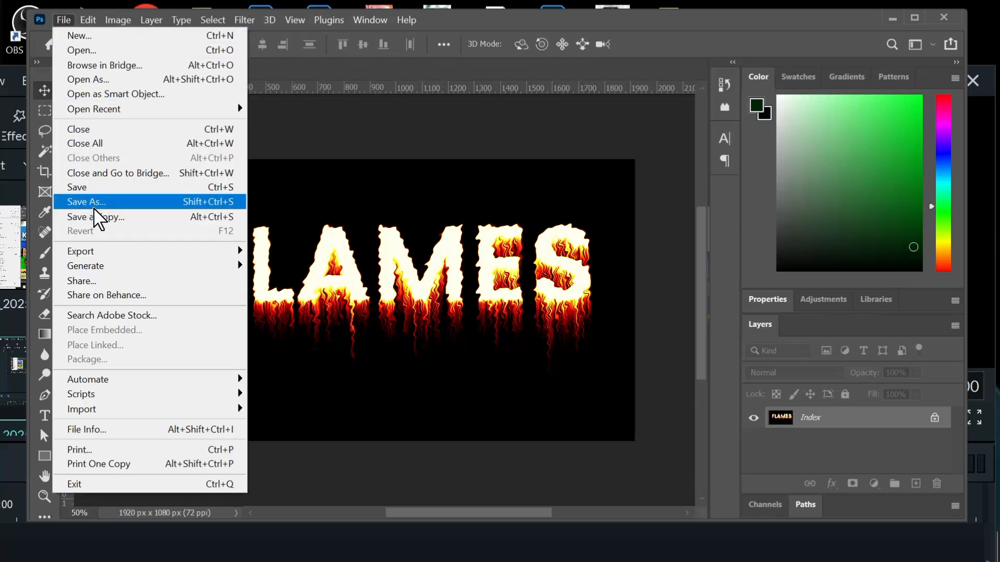
{"action": "left_click", "coordinate": [94, 208]}
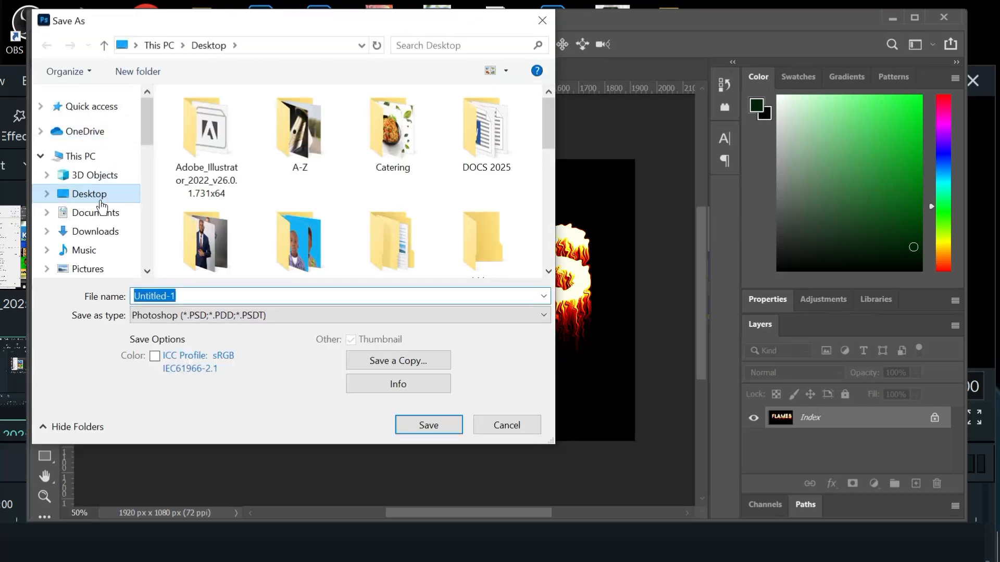
{"action": "left_click", "coordinate": [101, 201]}
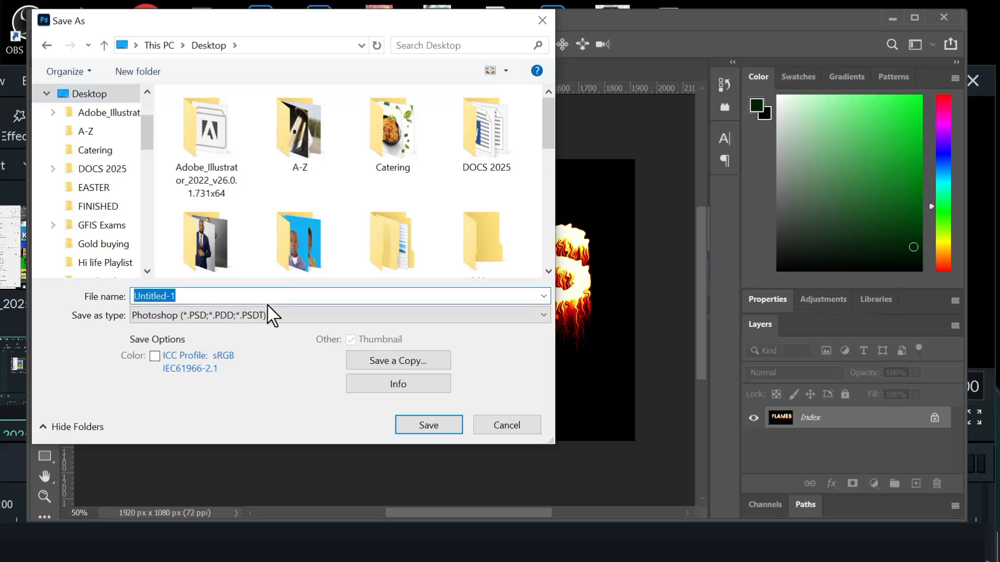
{"action": "key", "text": "BackSpace"}
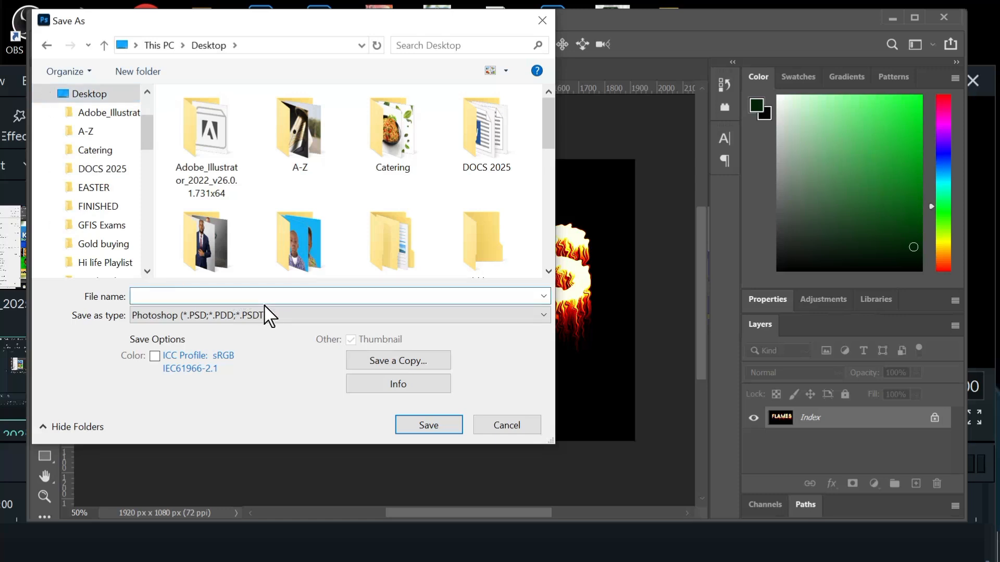
{"action": "type", "text": "FLA"}
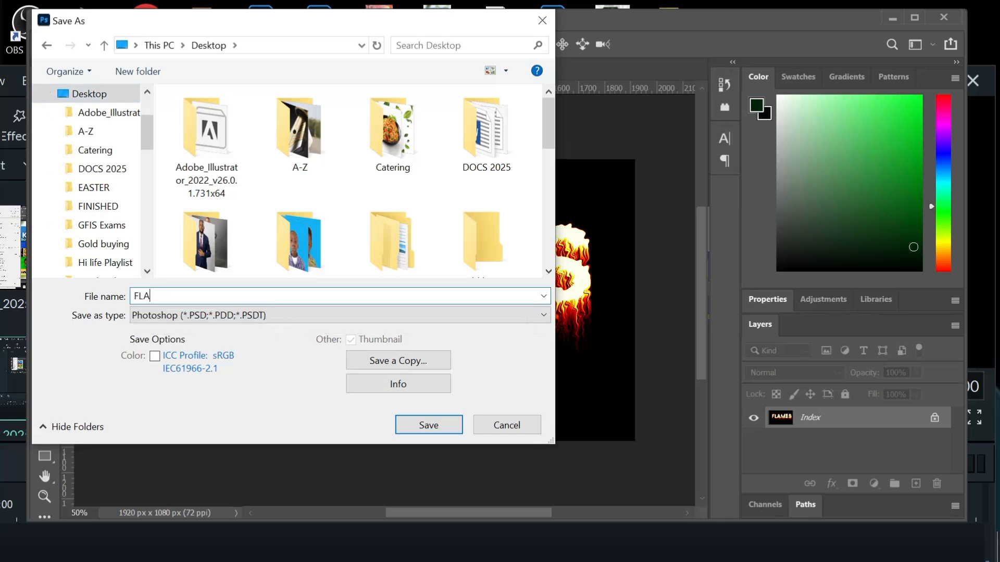